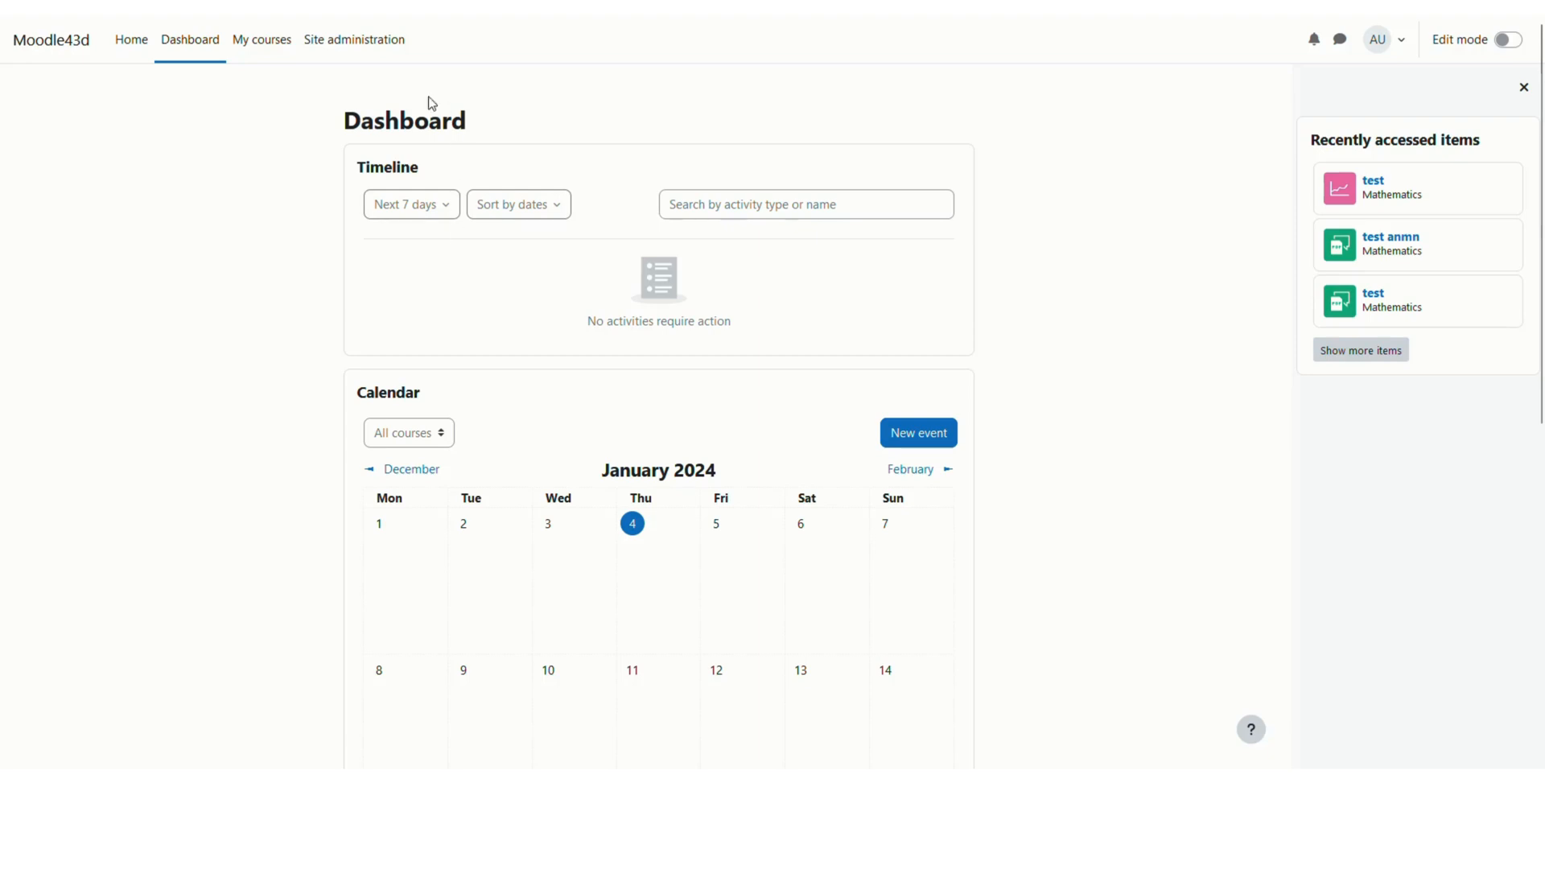
Step: Open the Upload users page in site administration and download the example.csv template
click(362, 49)
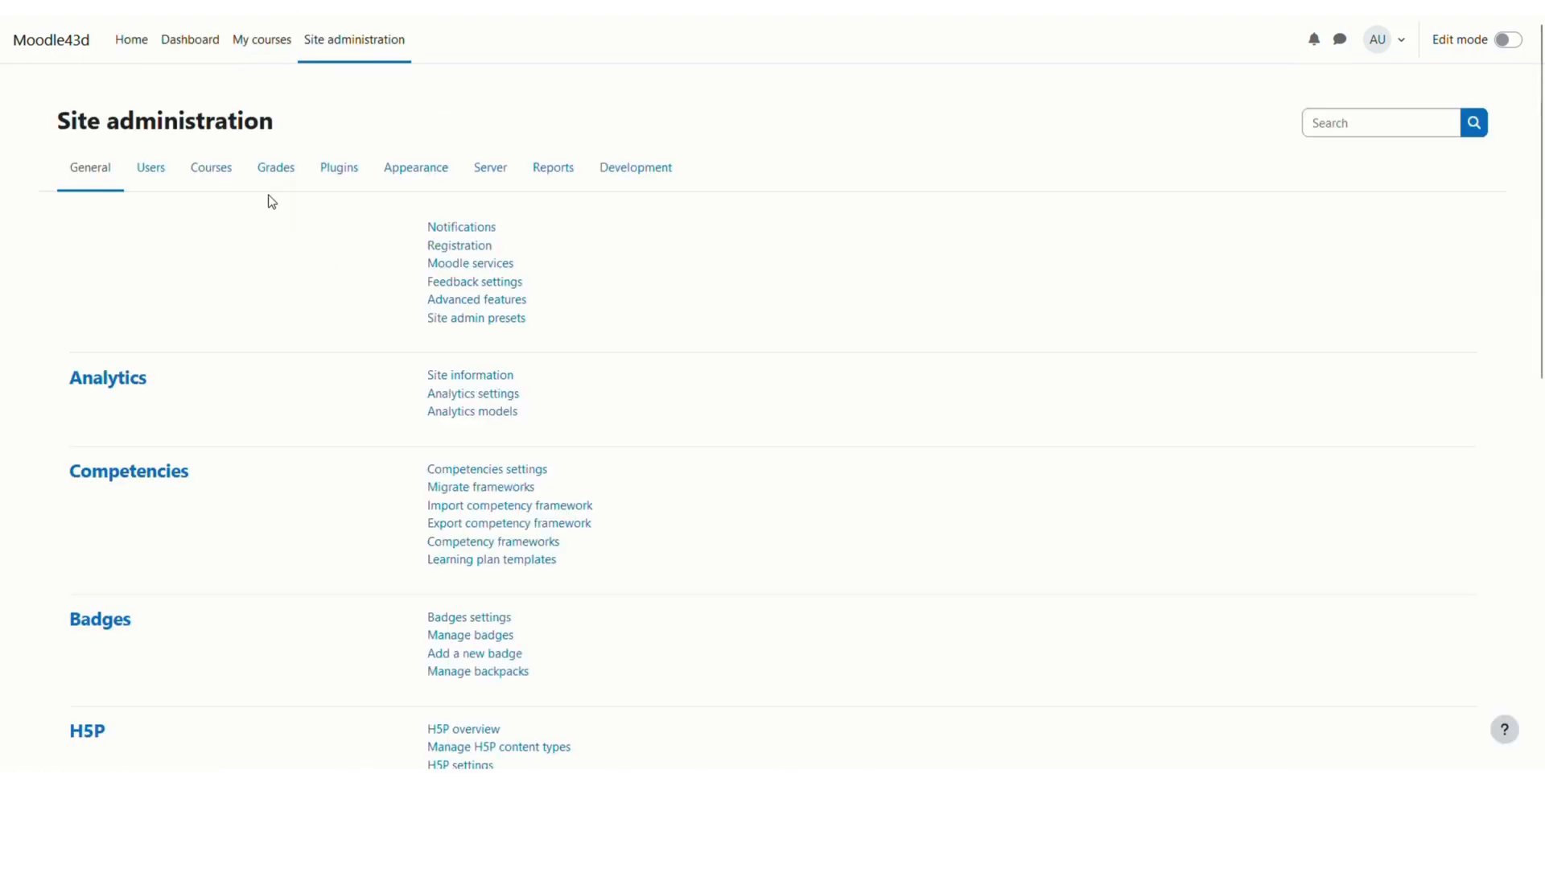
click(157, 169)
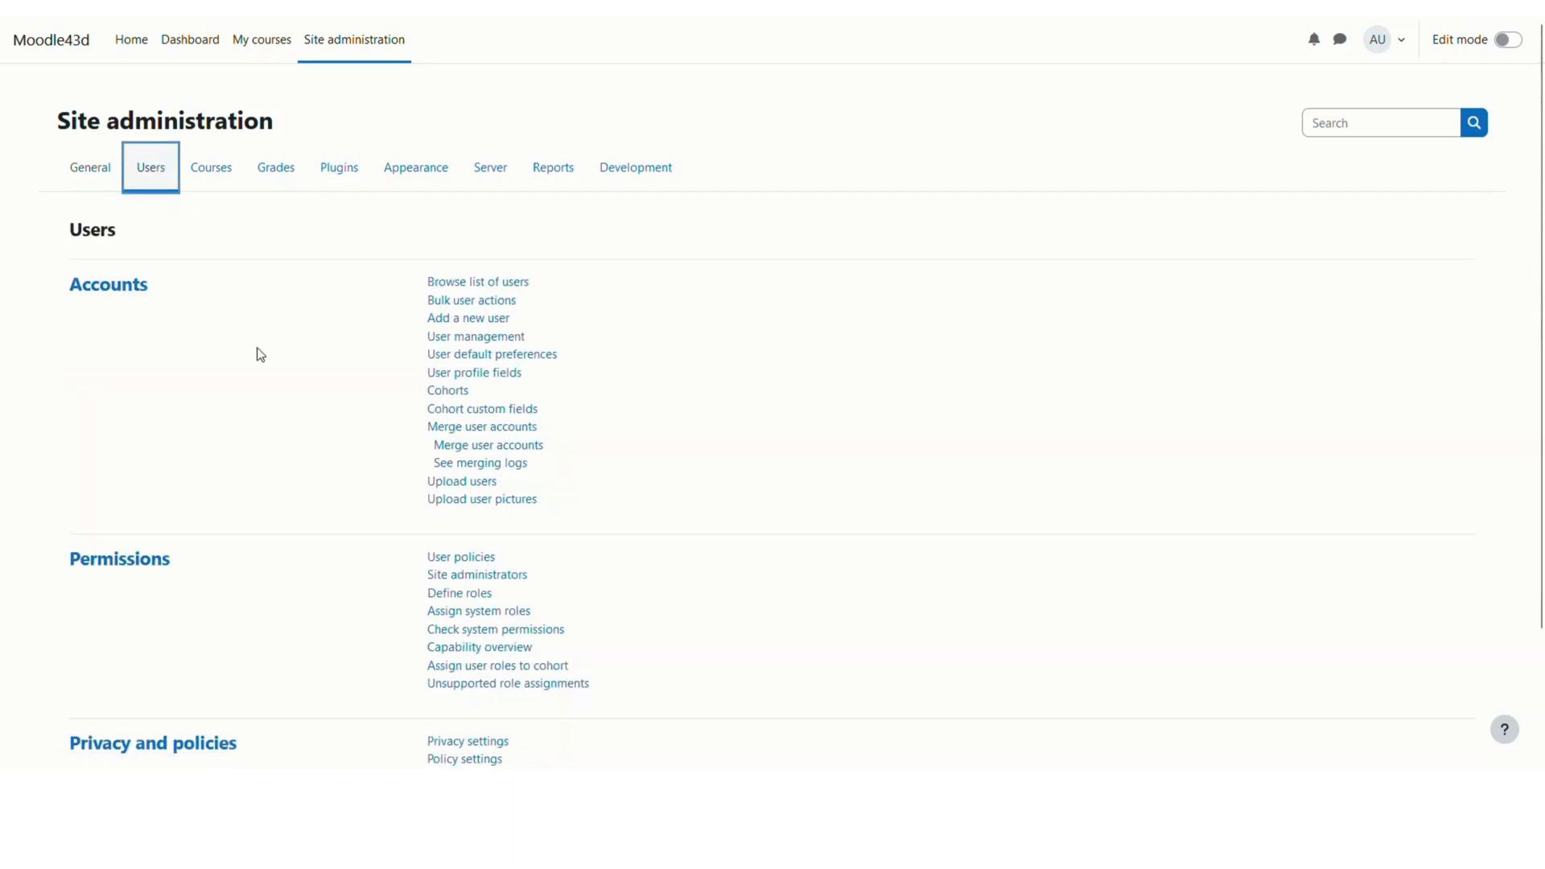
click(465, 481)
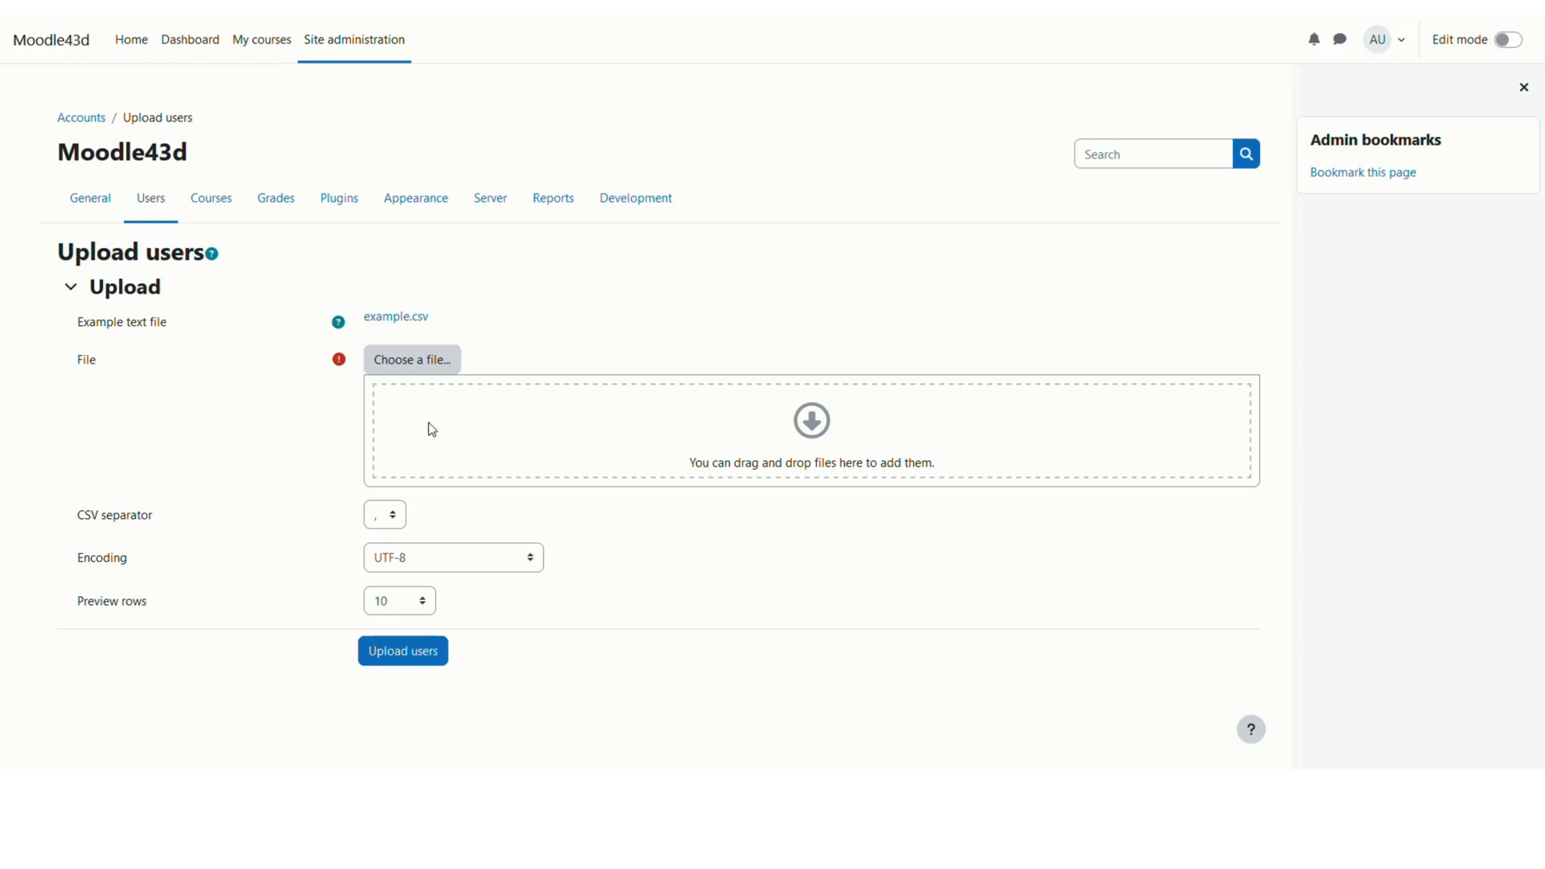
click(406, 318)
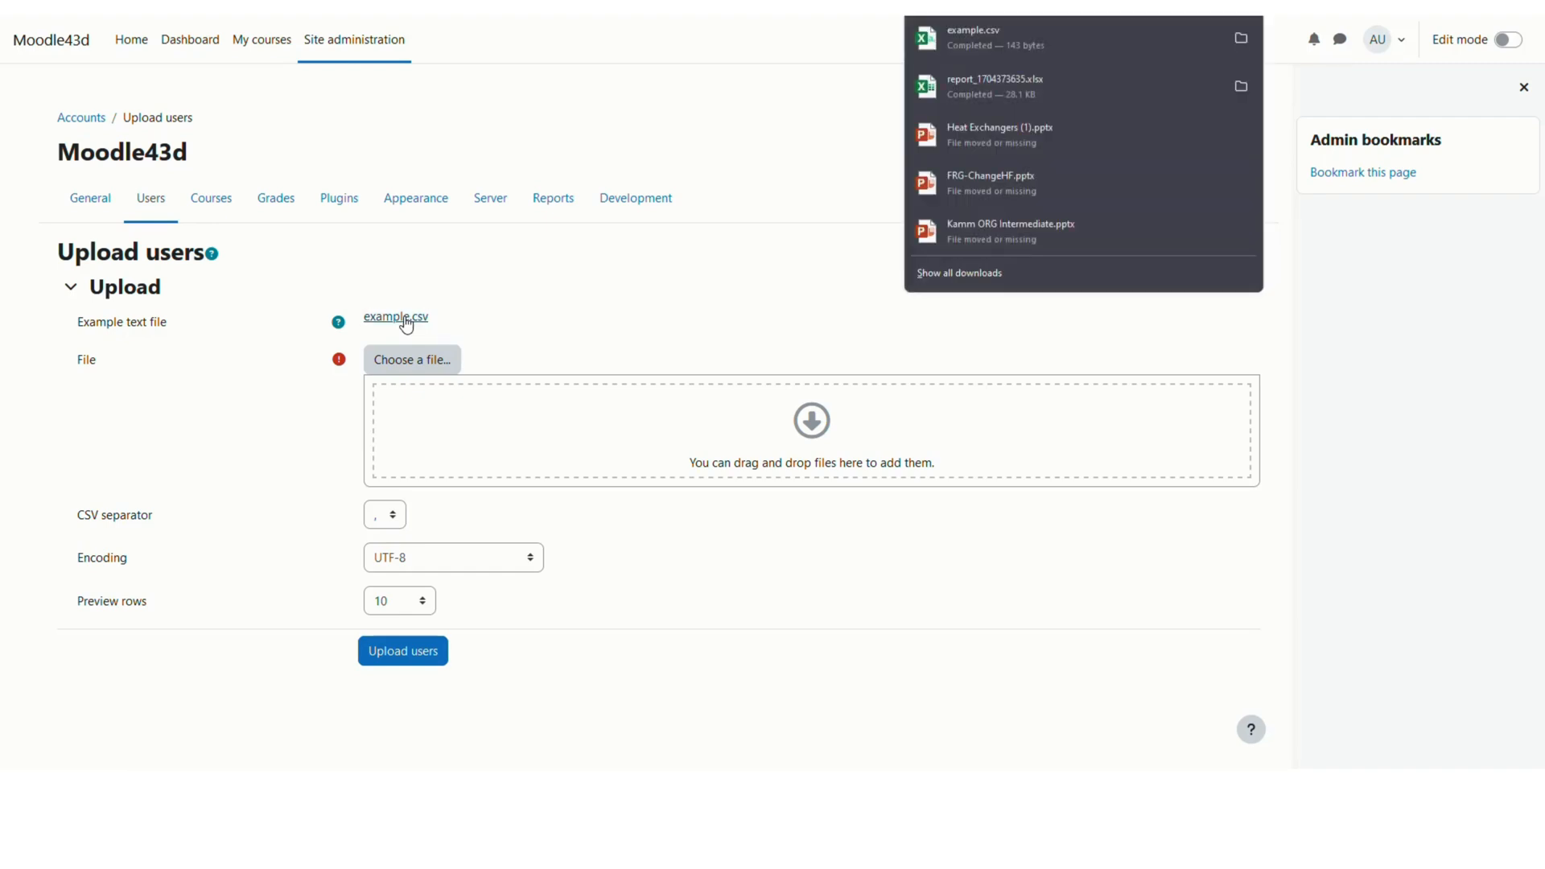
Step: Switch to the Upload users Bulk workbook in Excel and examine its header row and the course1 and sysrole1 entries
click(909, 594)
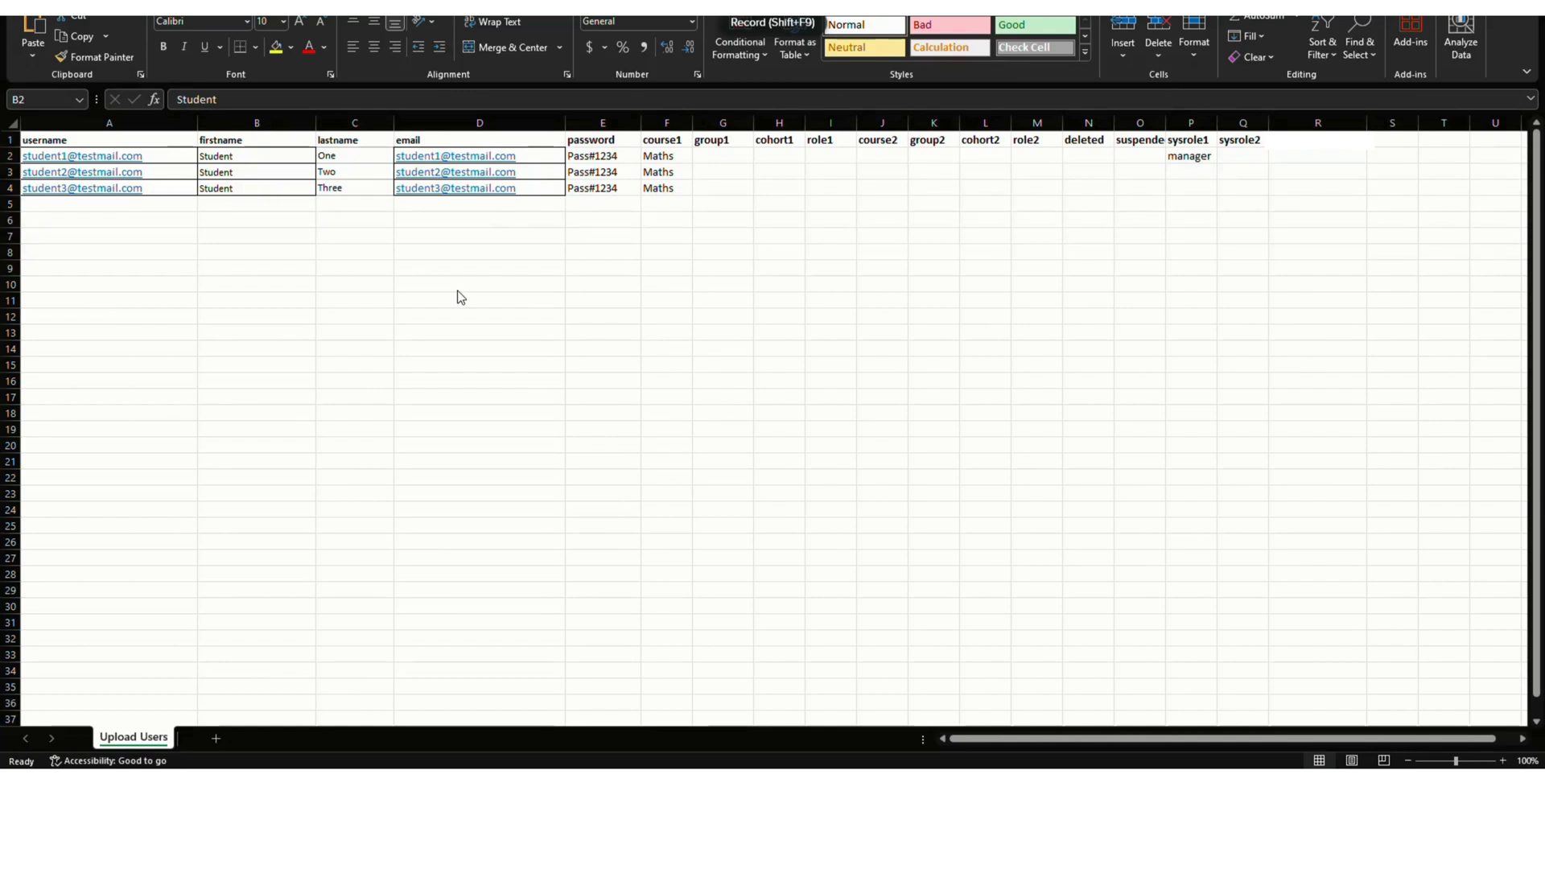
click(171, 140)
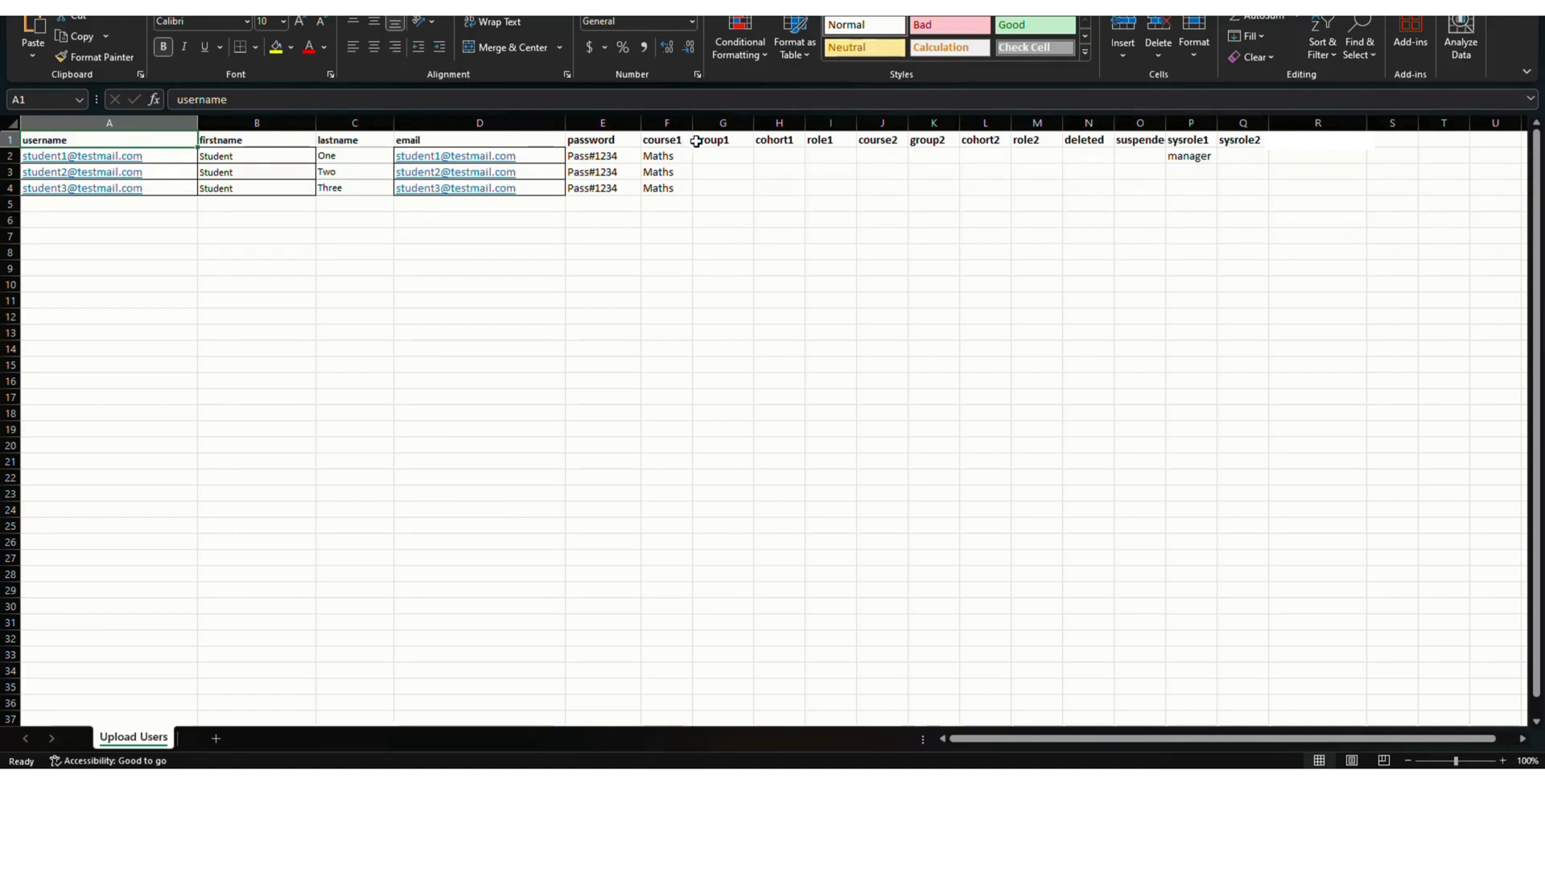
click(661, 157)
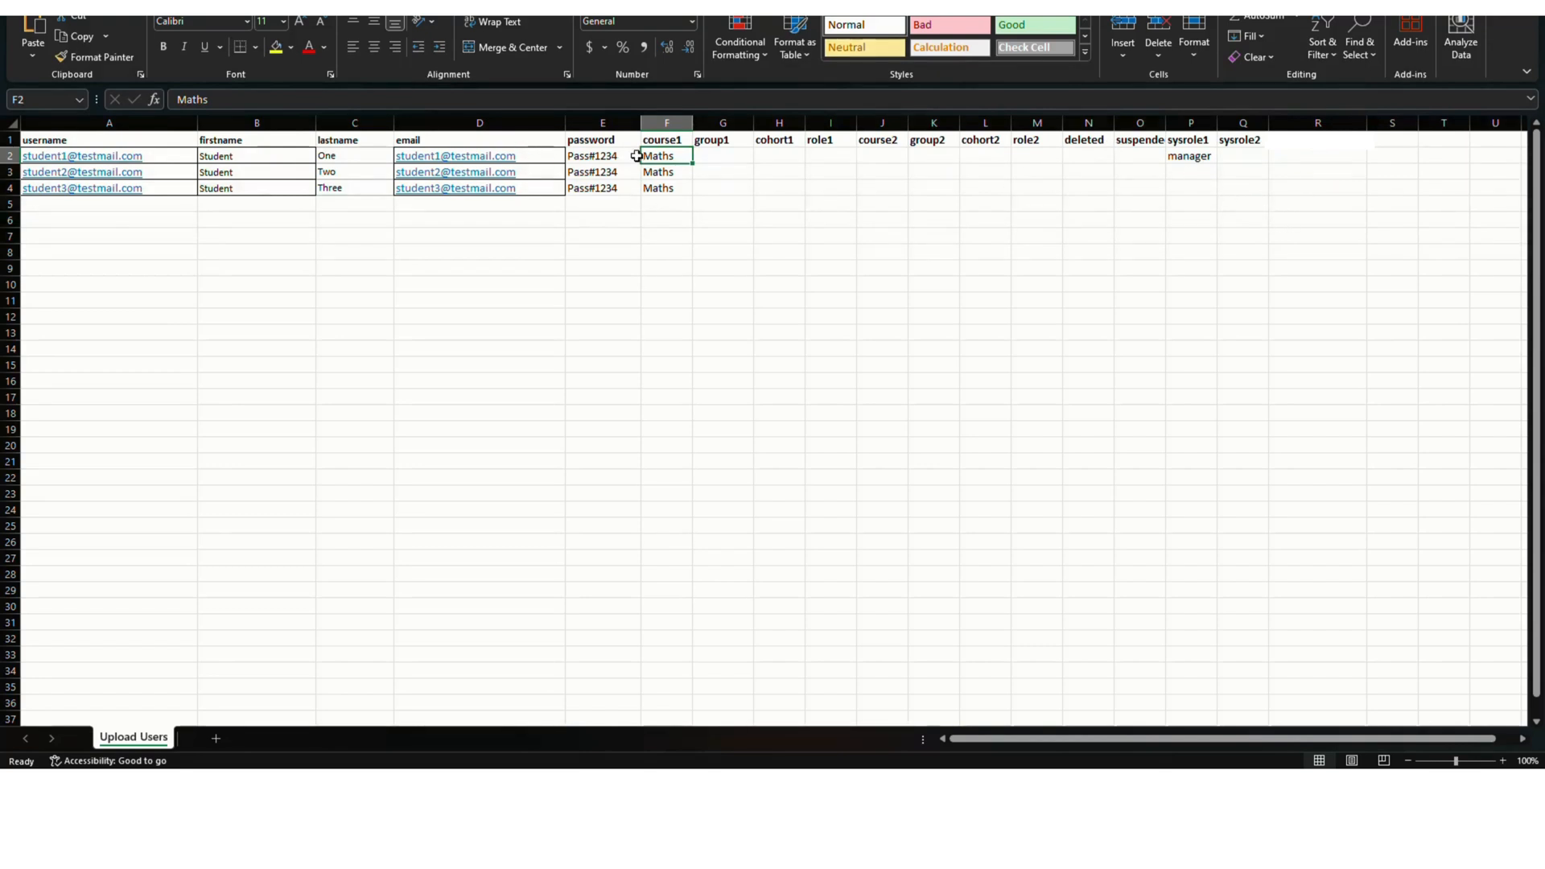
click(1187, 155)
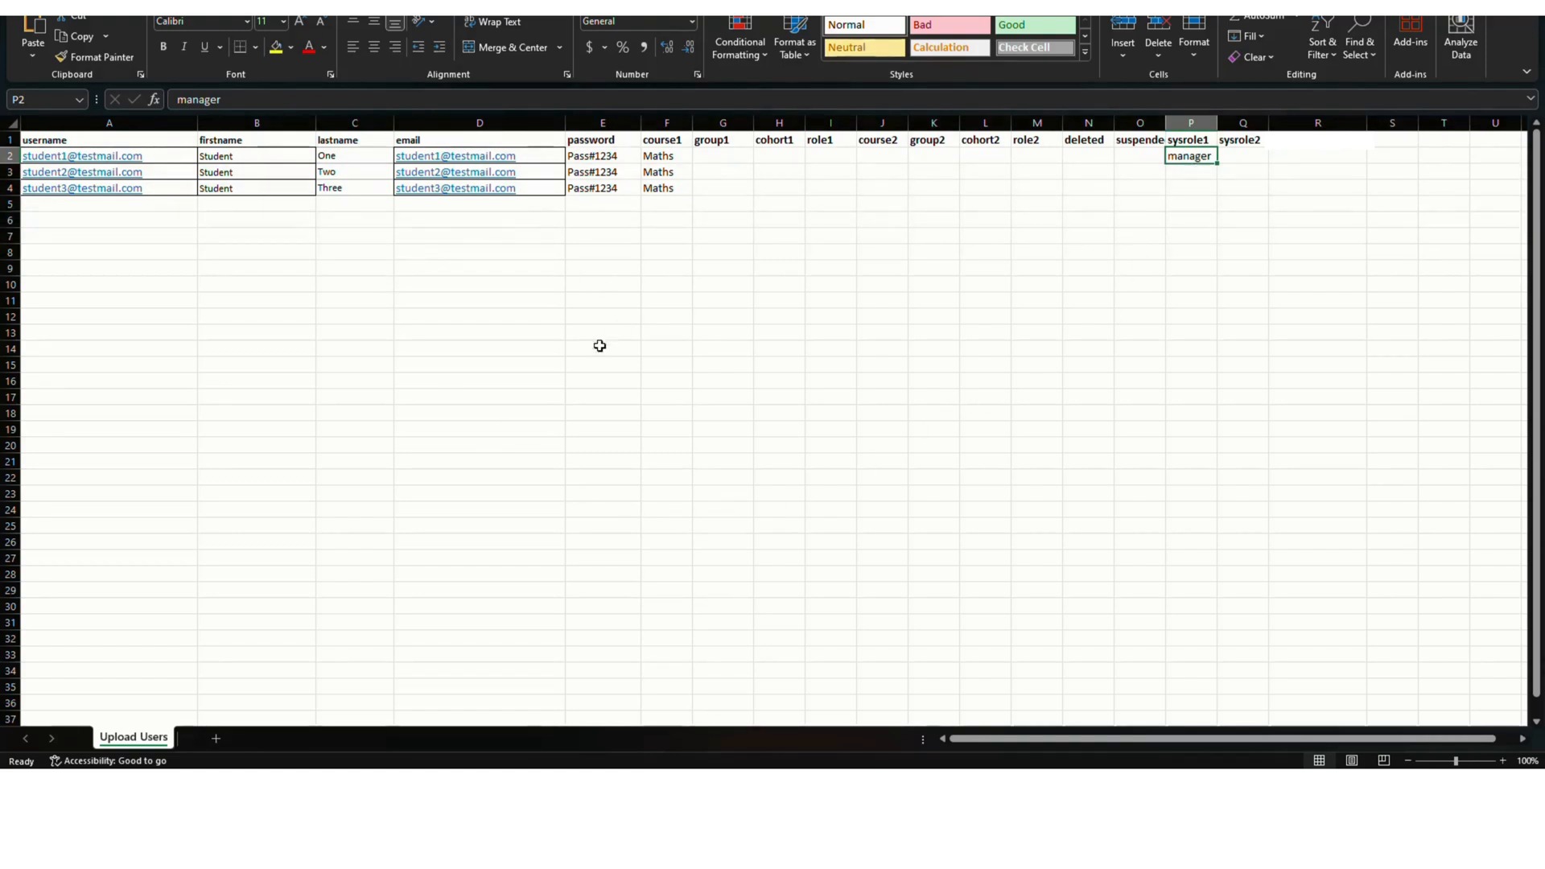
Step: Save a copy of the workbook as Upload users Bulk in CSV (Comma delimited) format in the 04 January 2024 folder
key(alt+f)
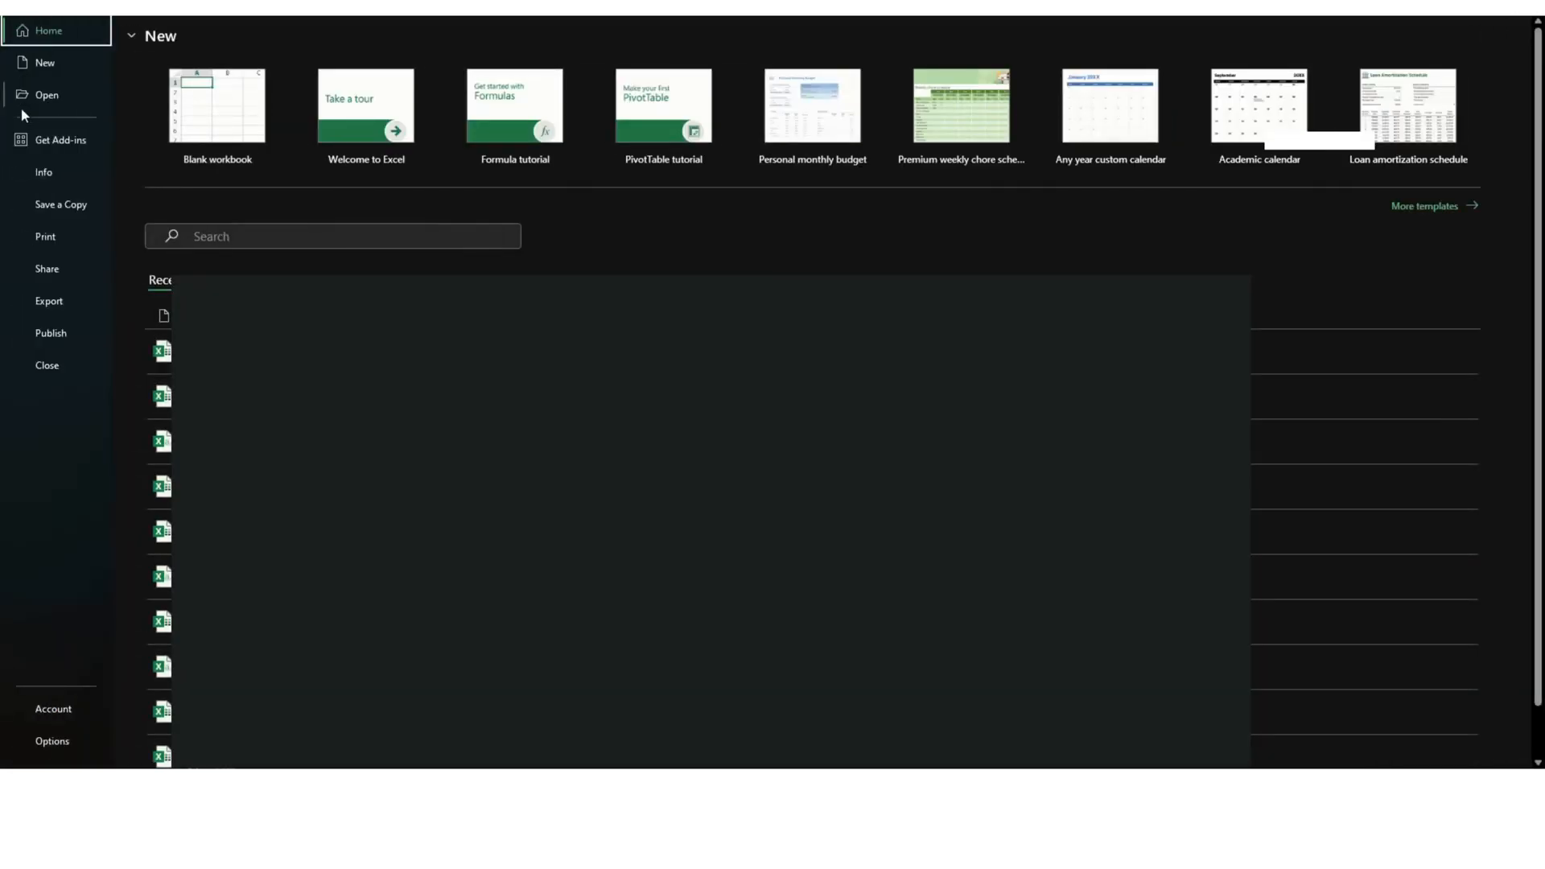
click(69, 207)
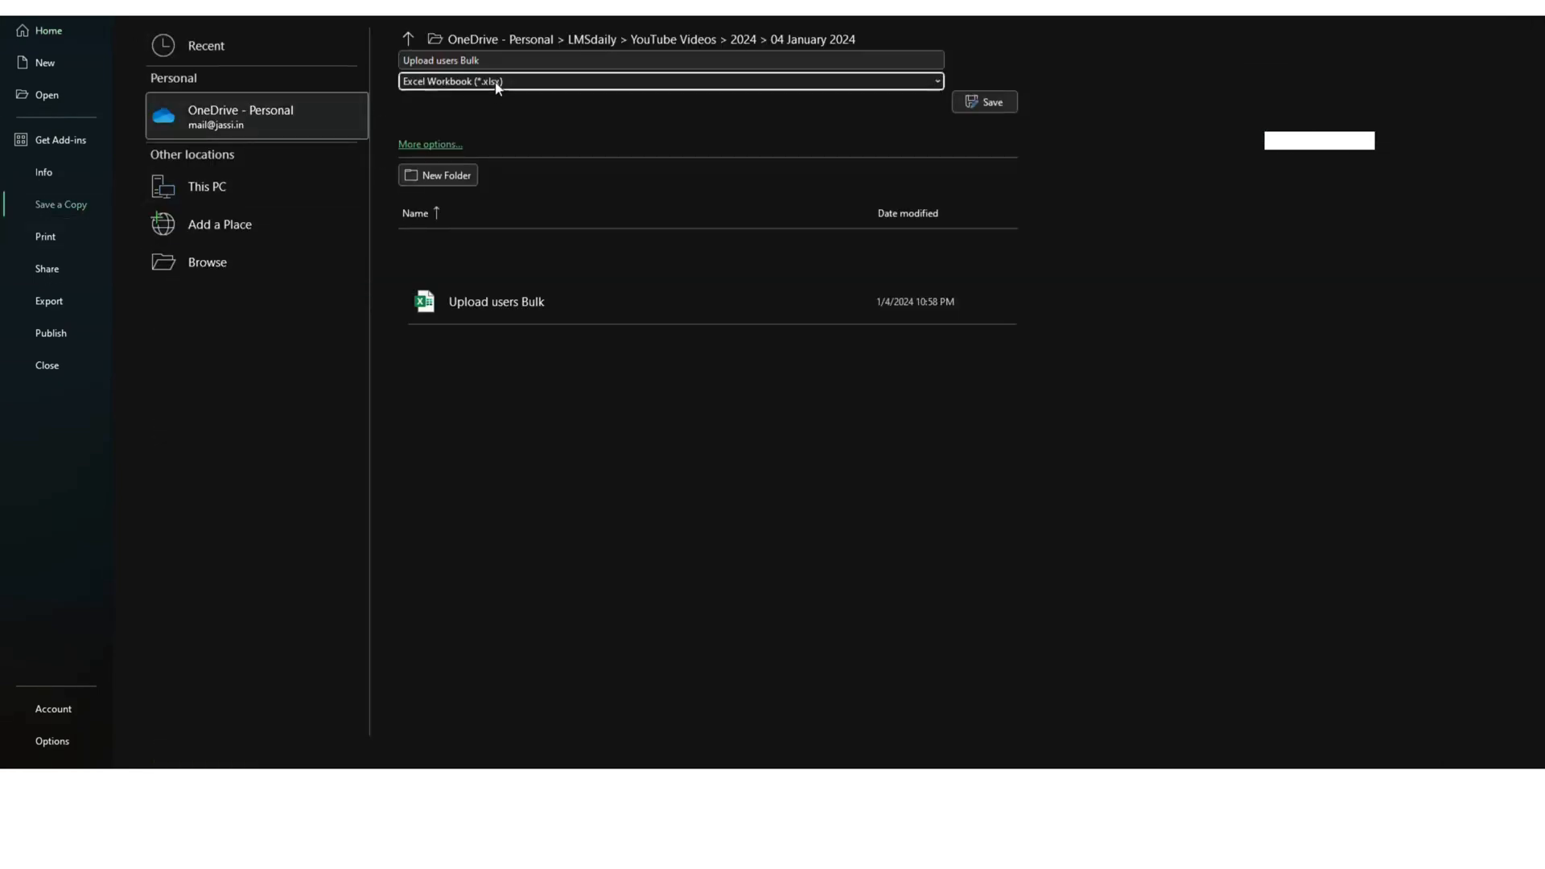
click(493, 84)
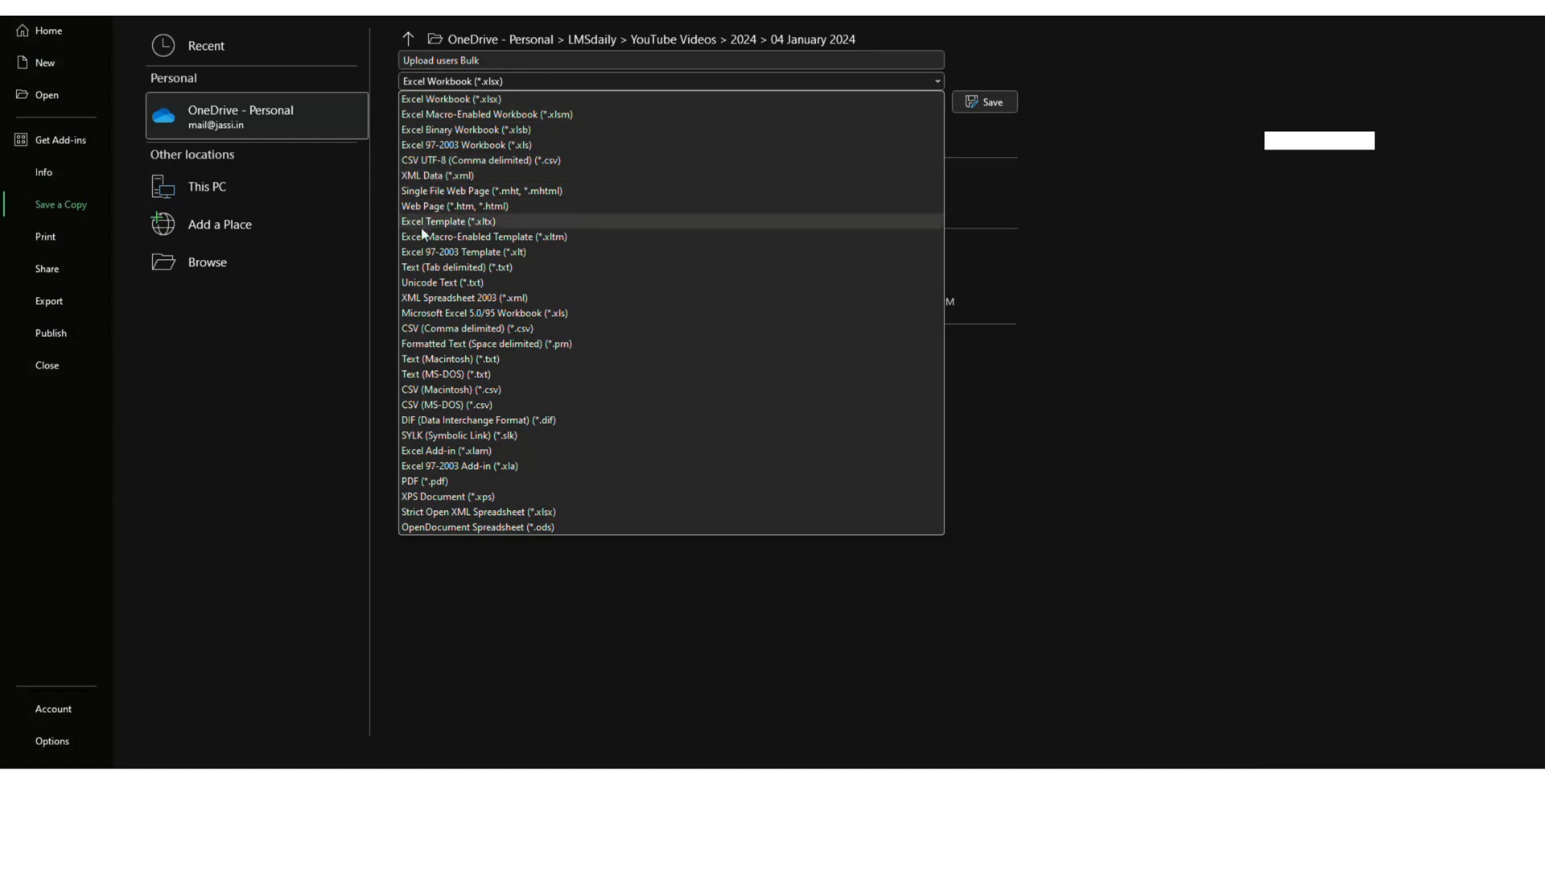
click(433, 330)
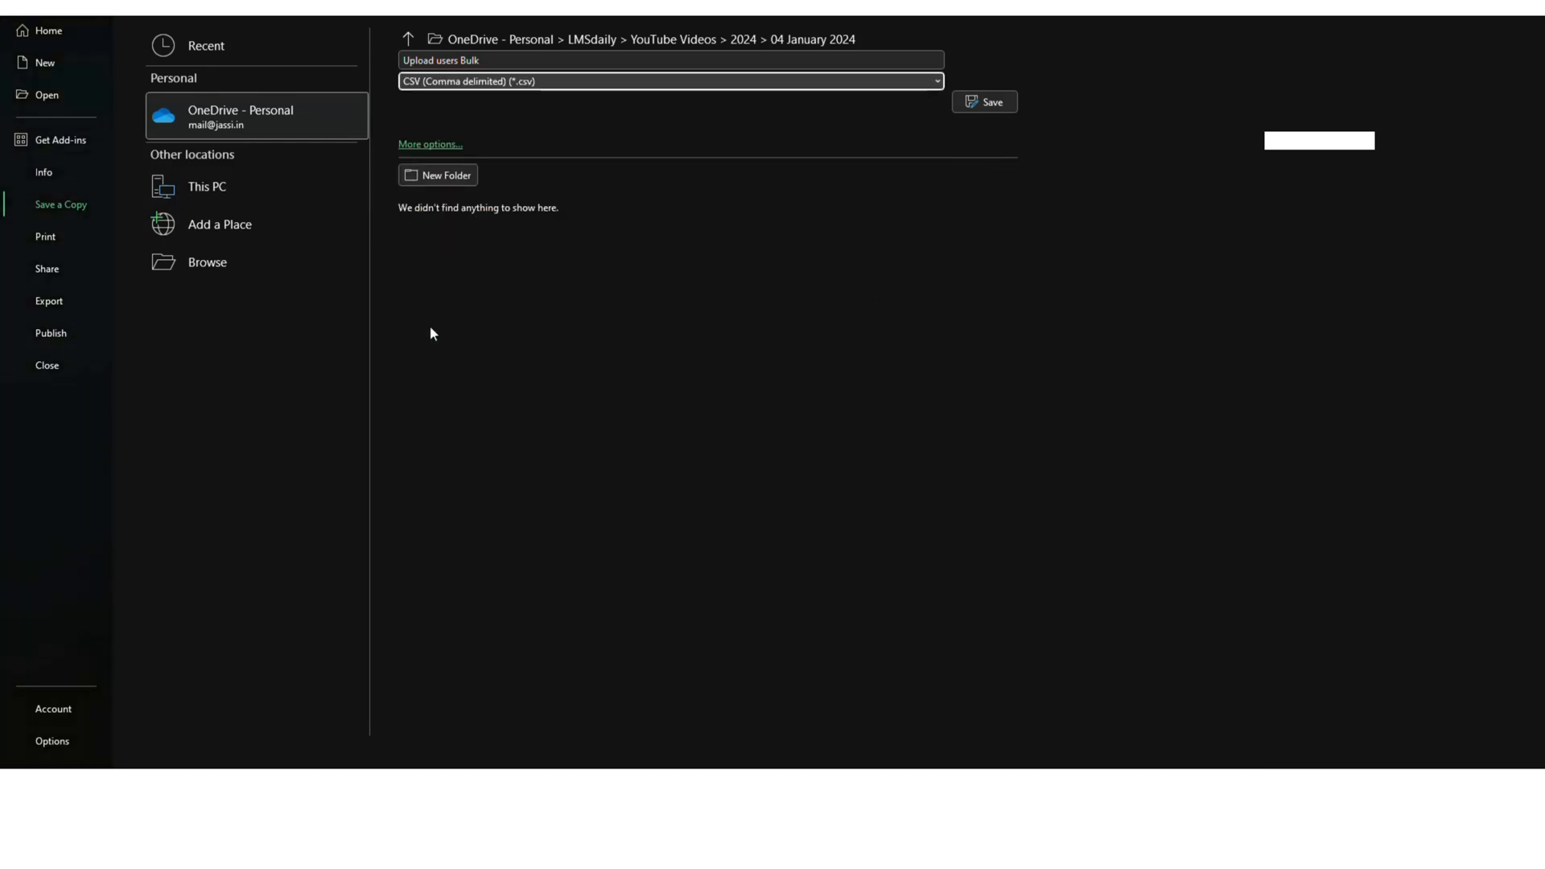
click(993, 105)
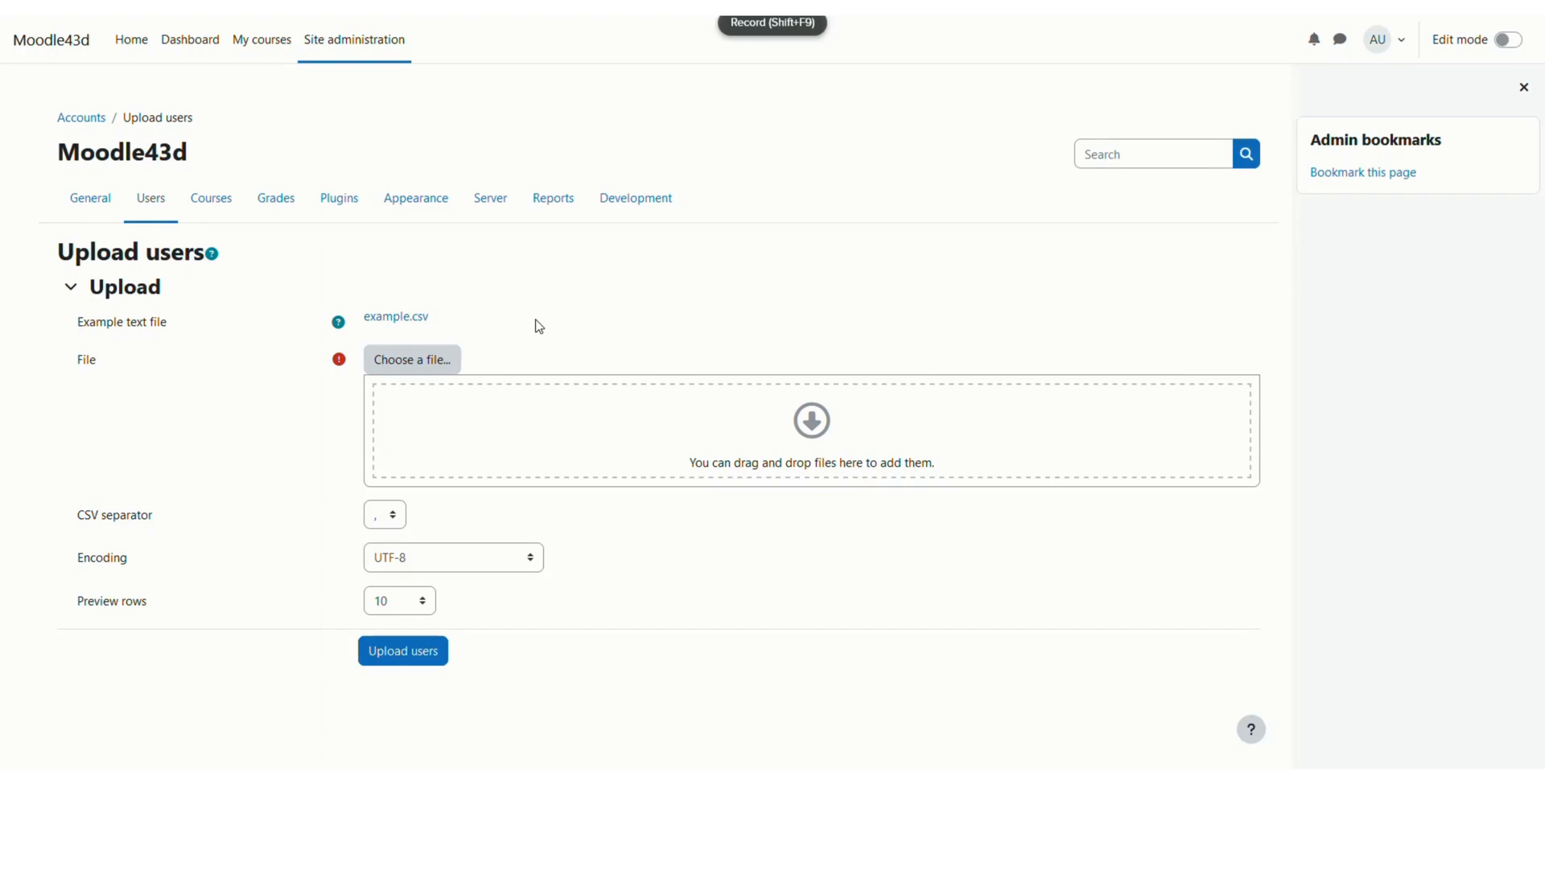
Step: Add Upload users Bulk.csv from the 04 January 2024 folder to the Moodle upload form, keeping the comma as CSV separator
key(alt+Tab)
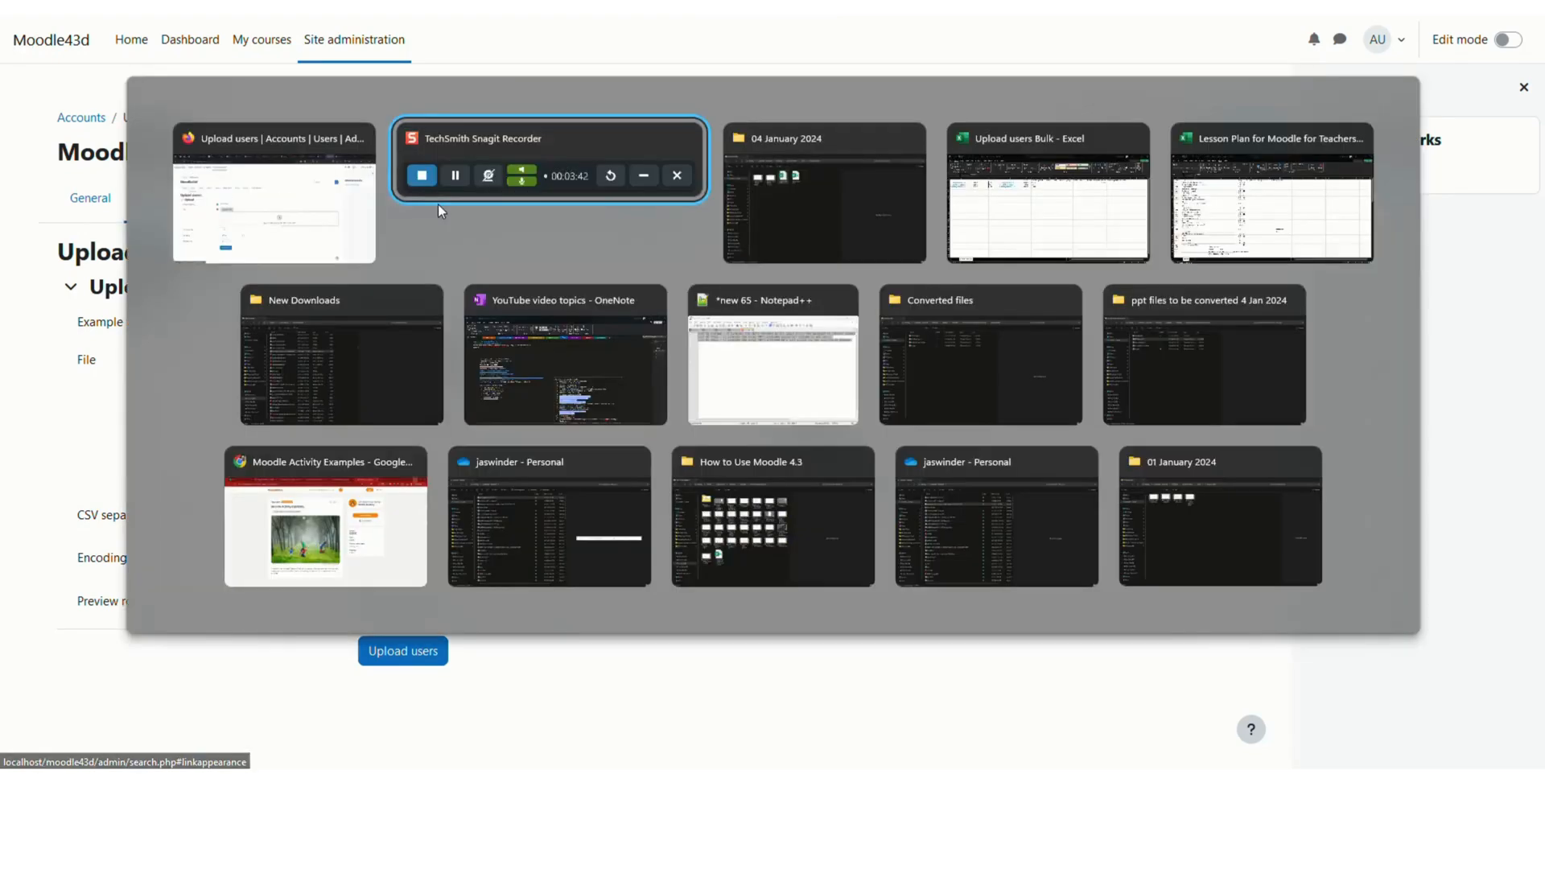
drag(450, 169, 635, 475)
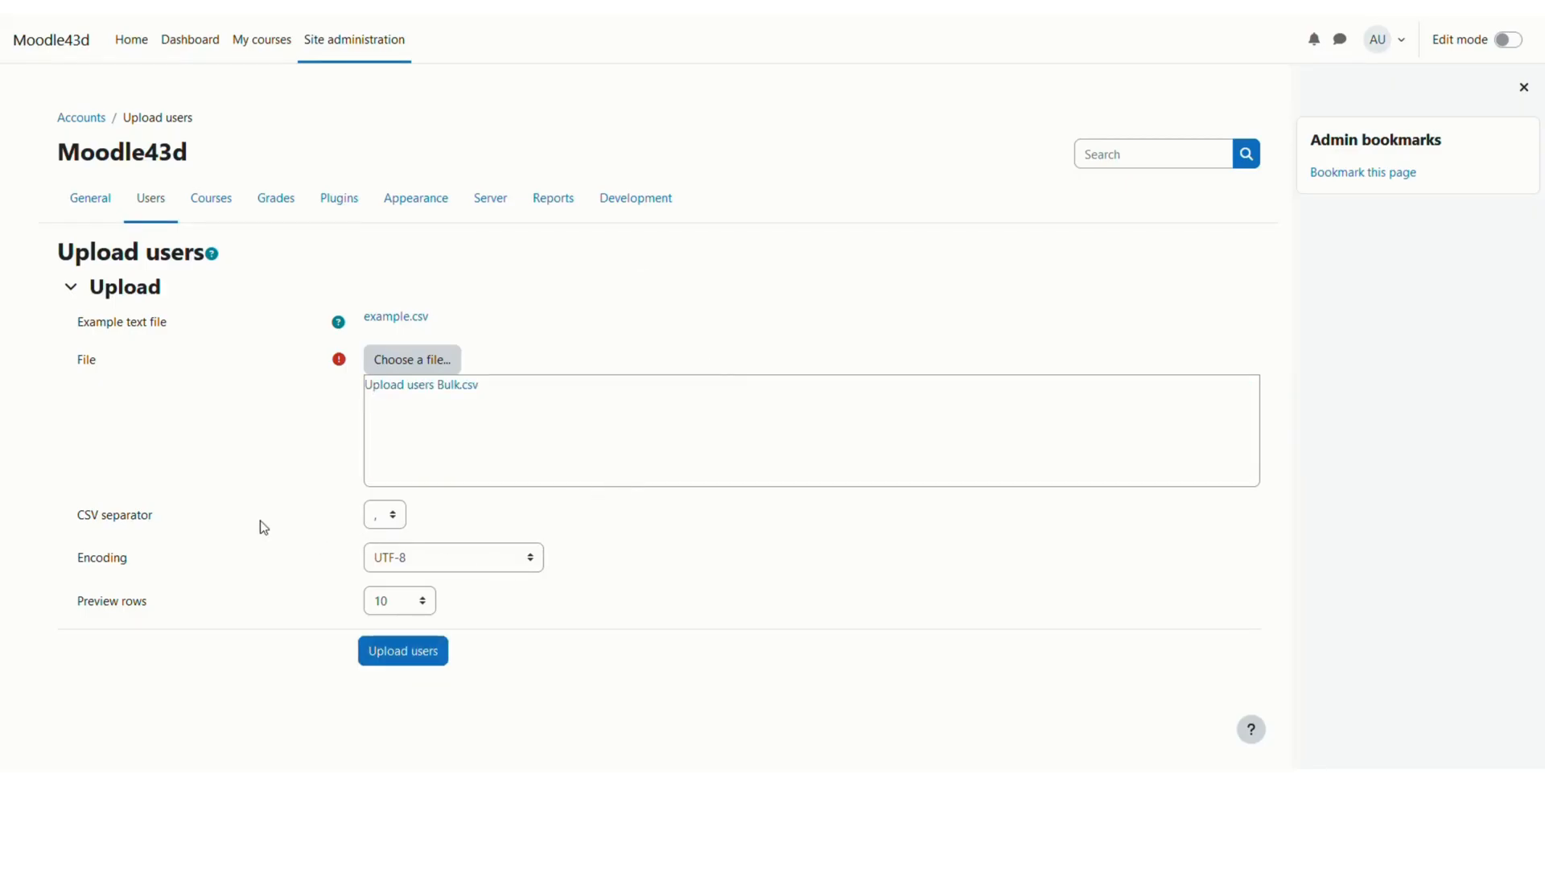
click(382, 523)
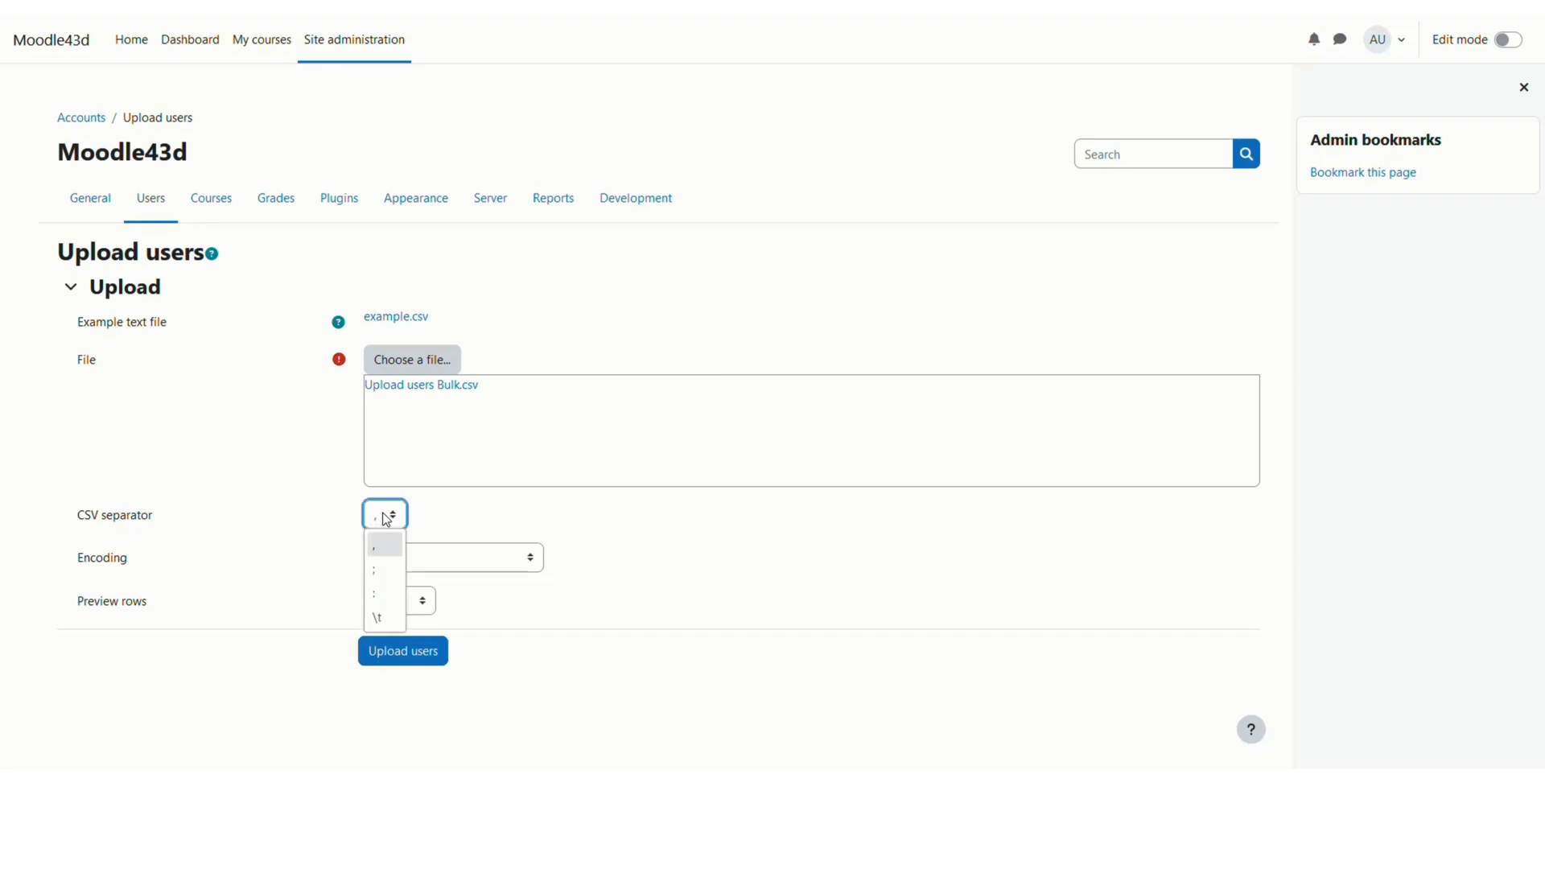
click(386, 520)
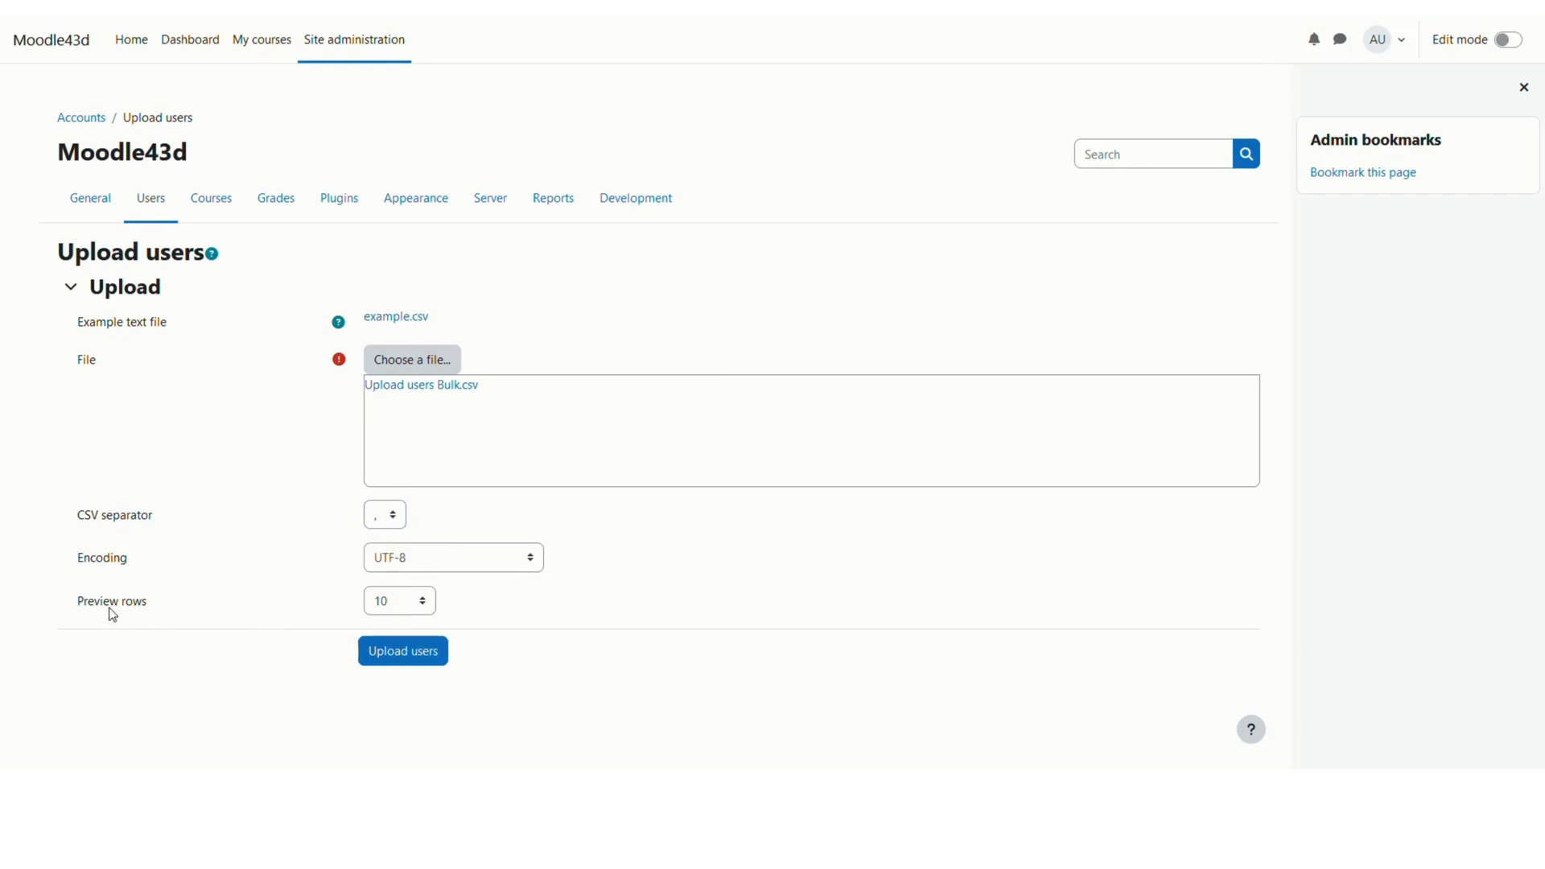
Step: Set the preview rows to 100 and submit the file to preview the users
click(384, 609)
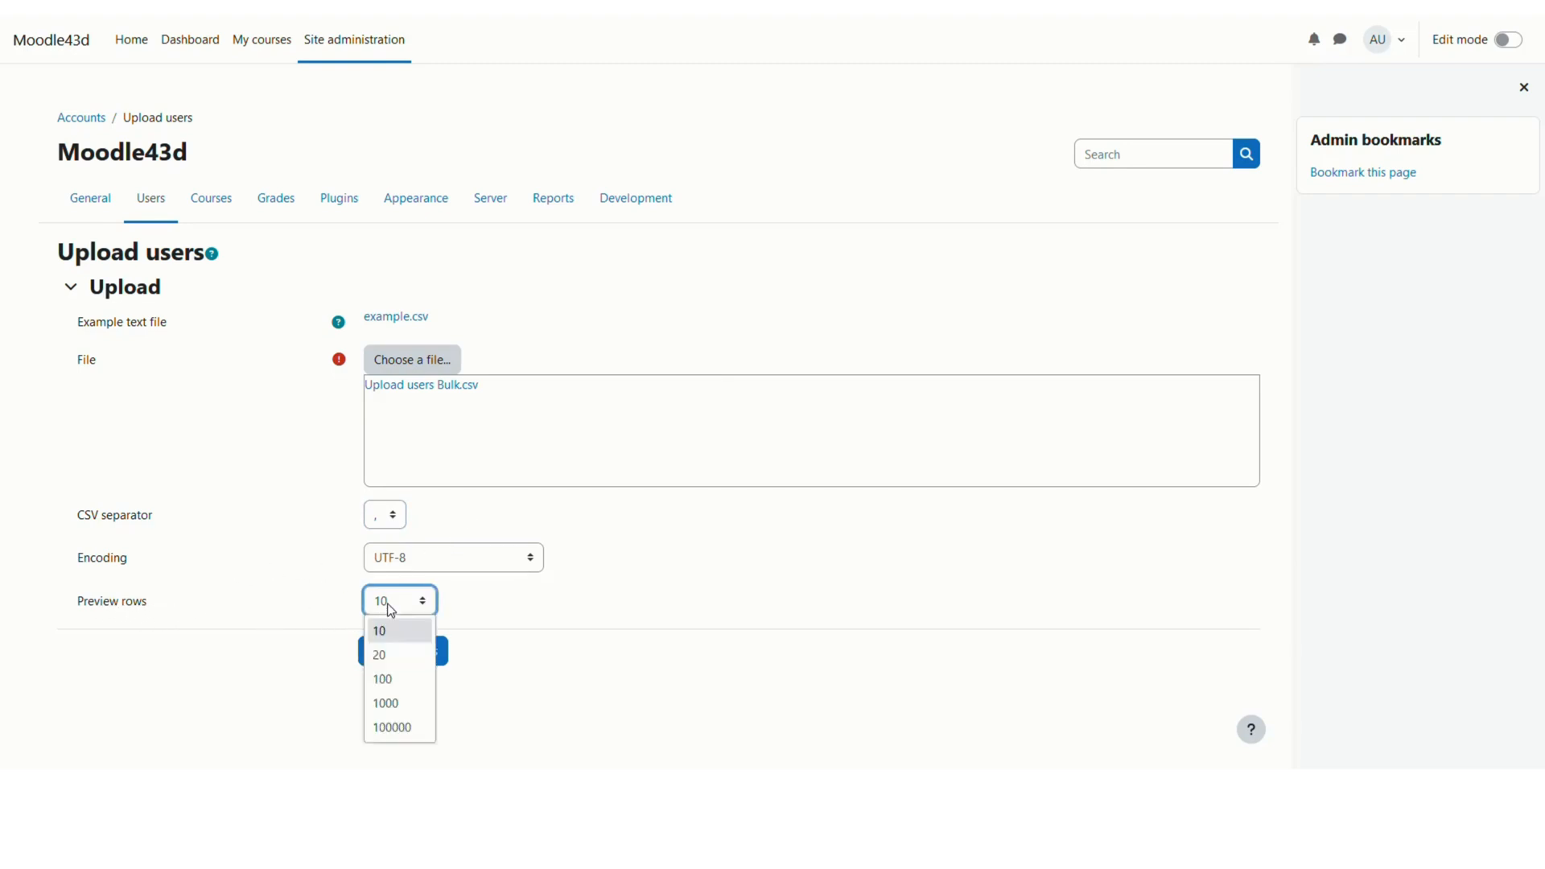
click(389, 680)
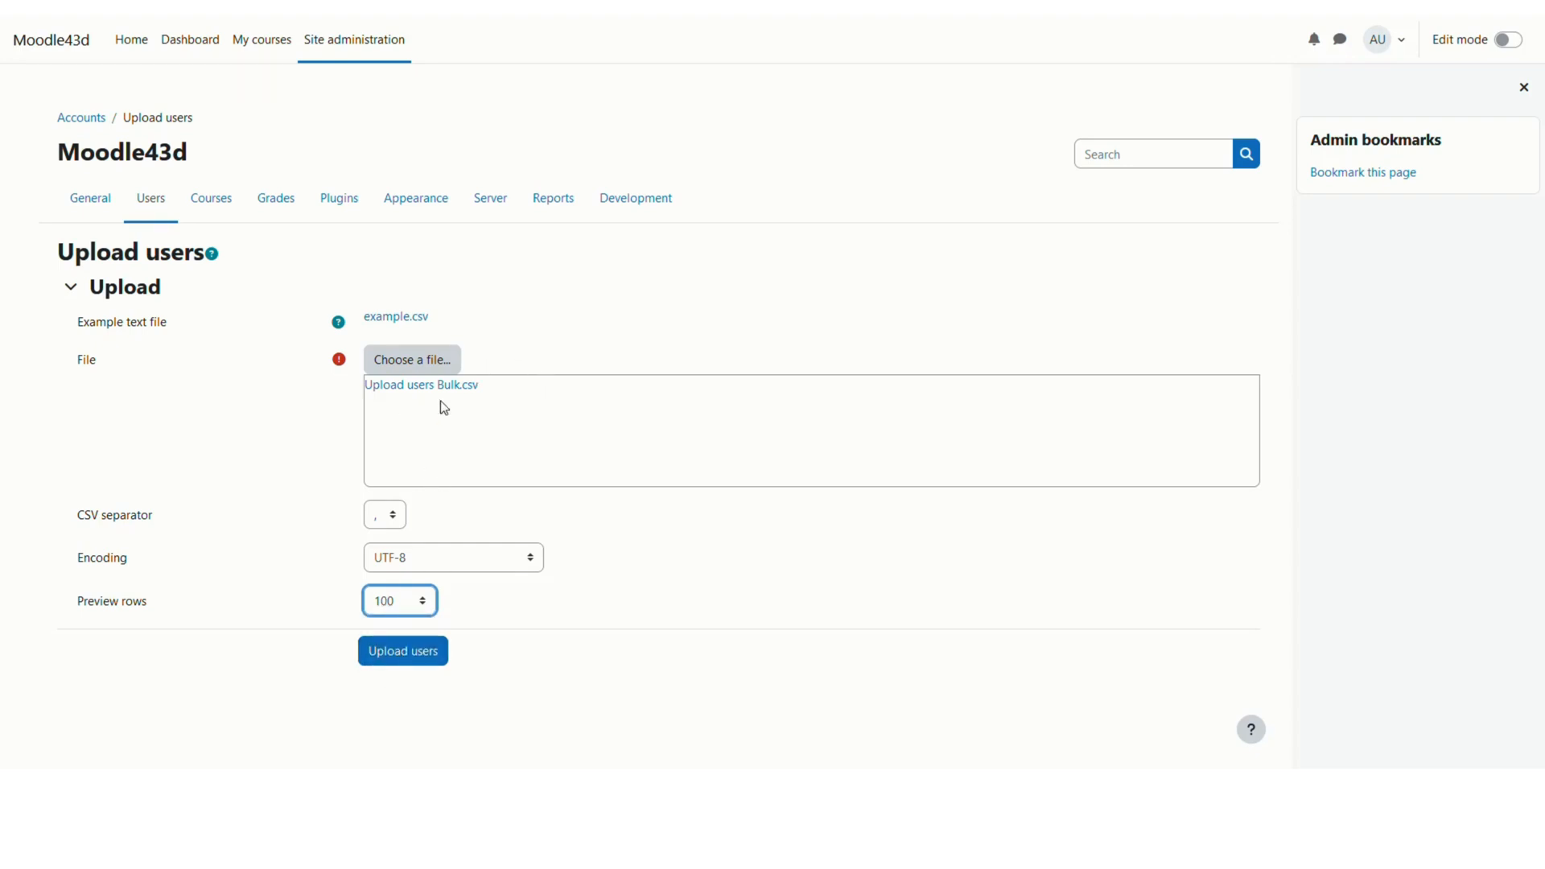
click(402, 662)
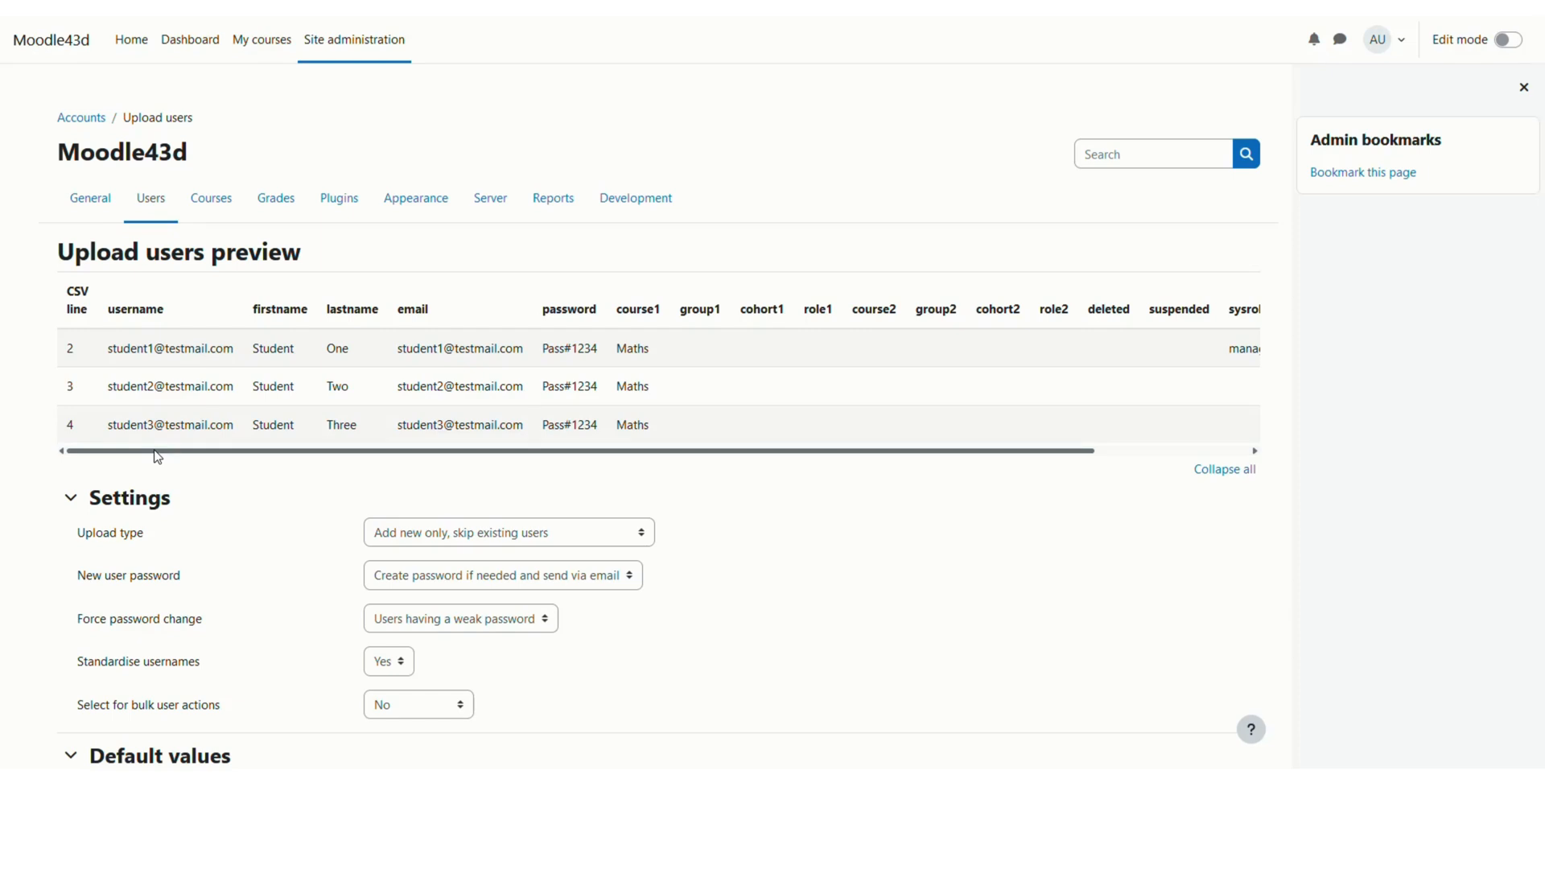
Step: Review all columns of the upload users preview, from username to Status, and the settings beneath it
drag(158, 458, 325, 459)
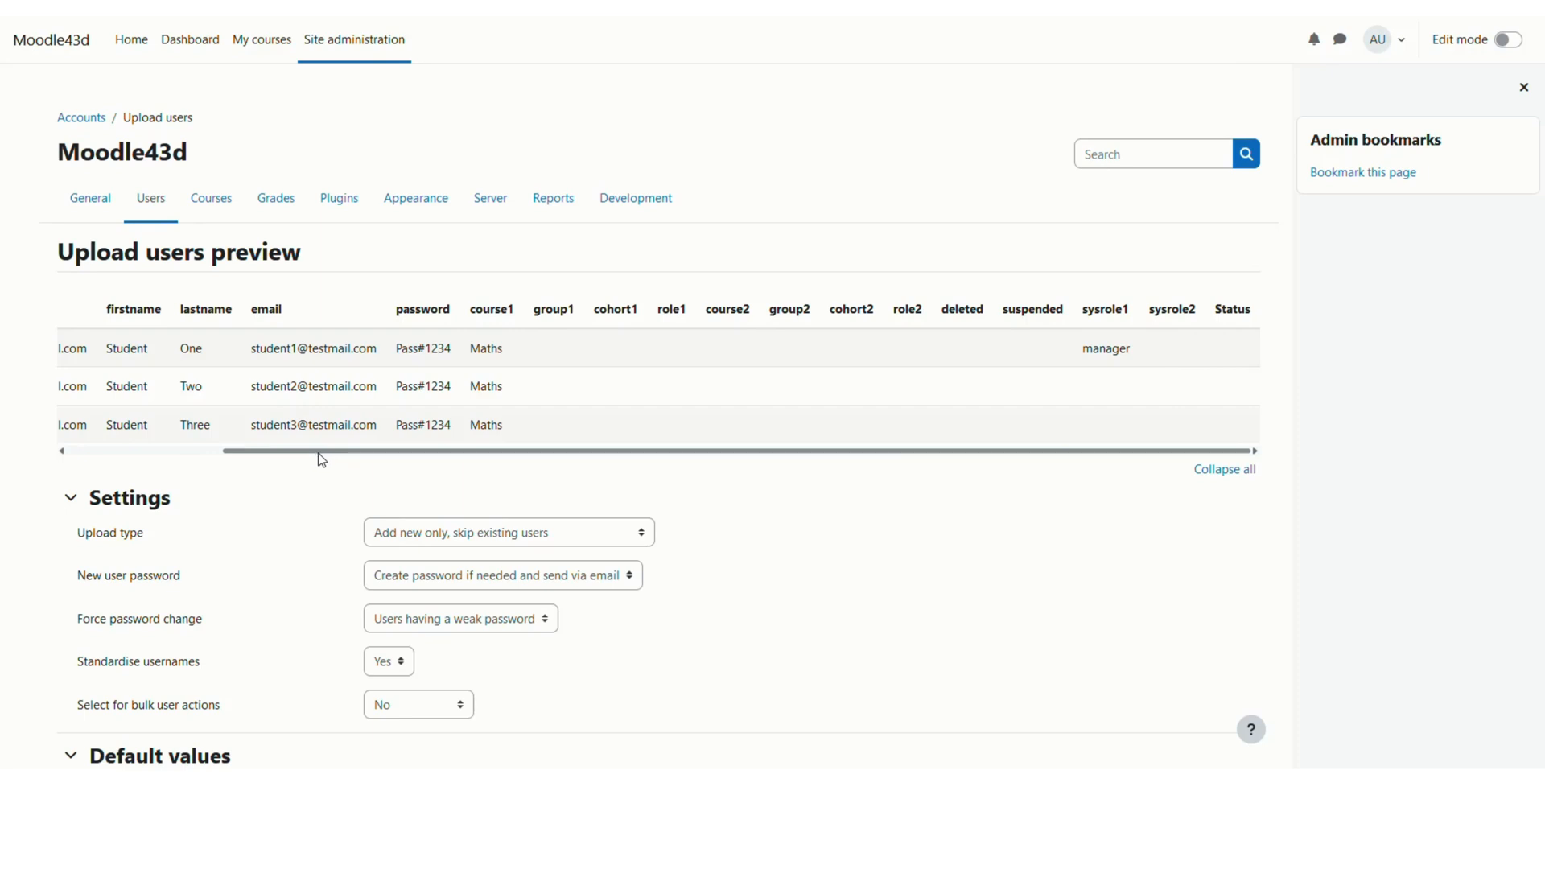
drag(321, 459, 158, 459)
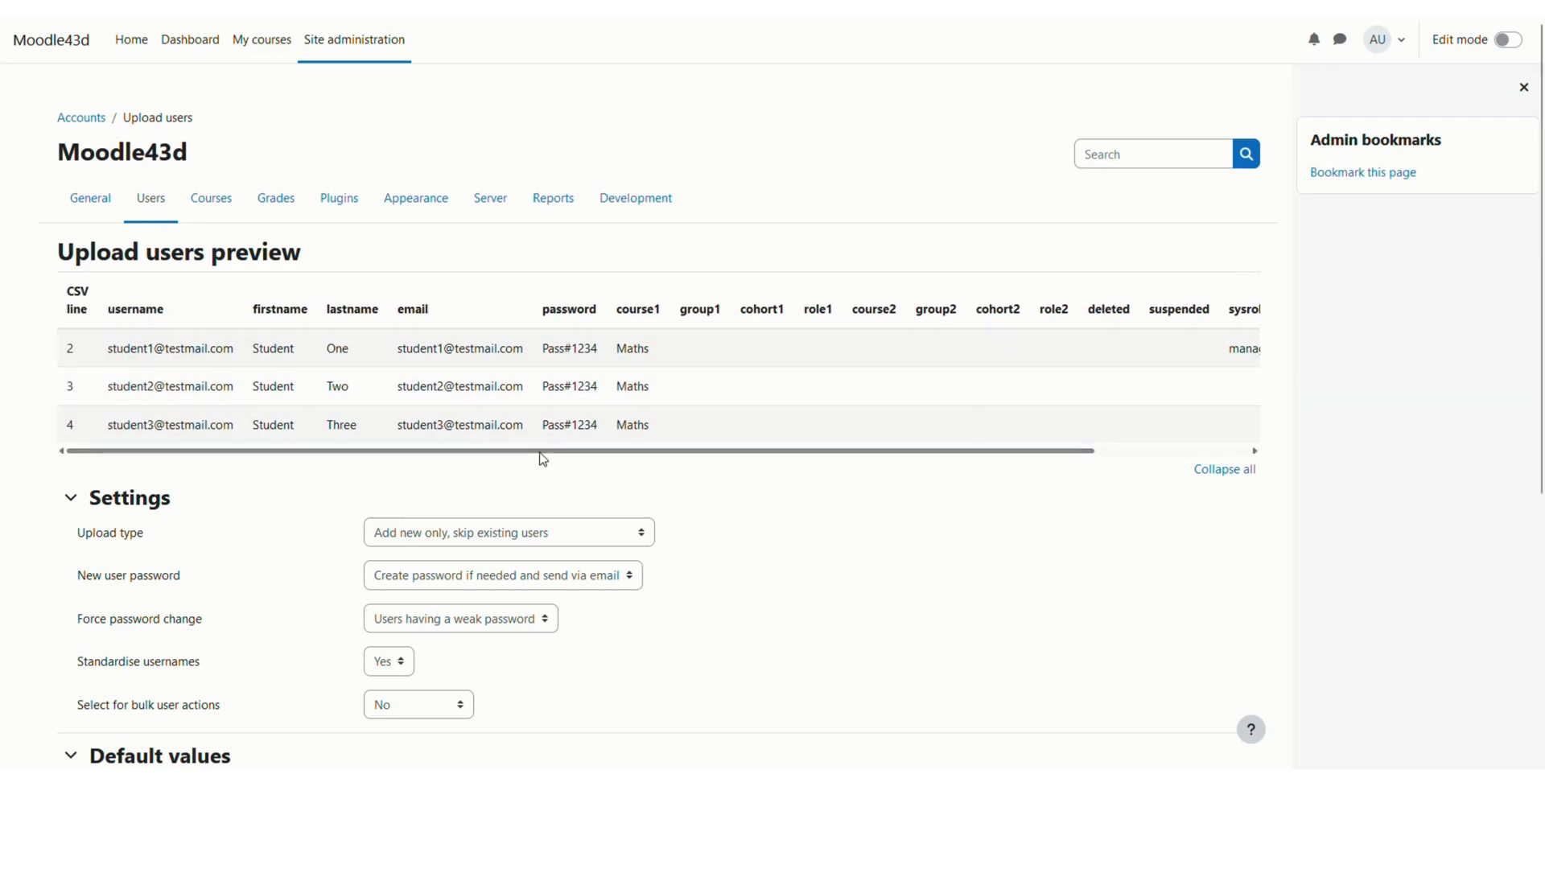
scroll(541, 459, right, 3)
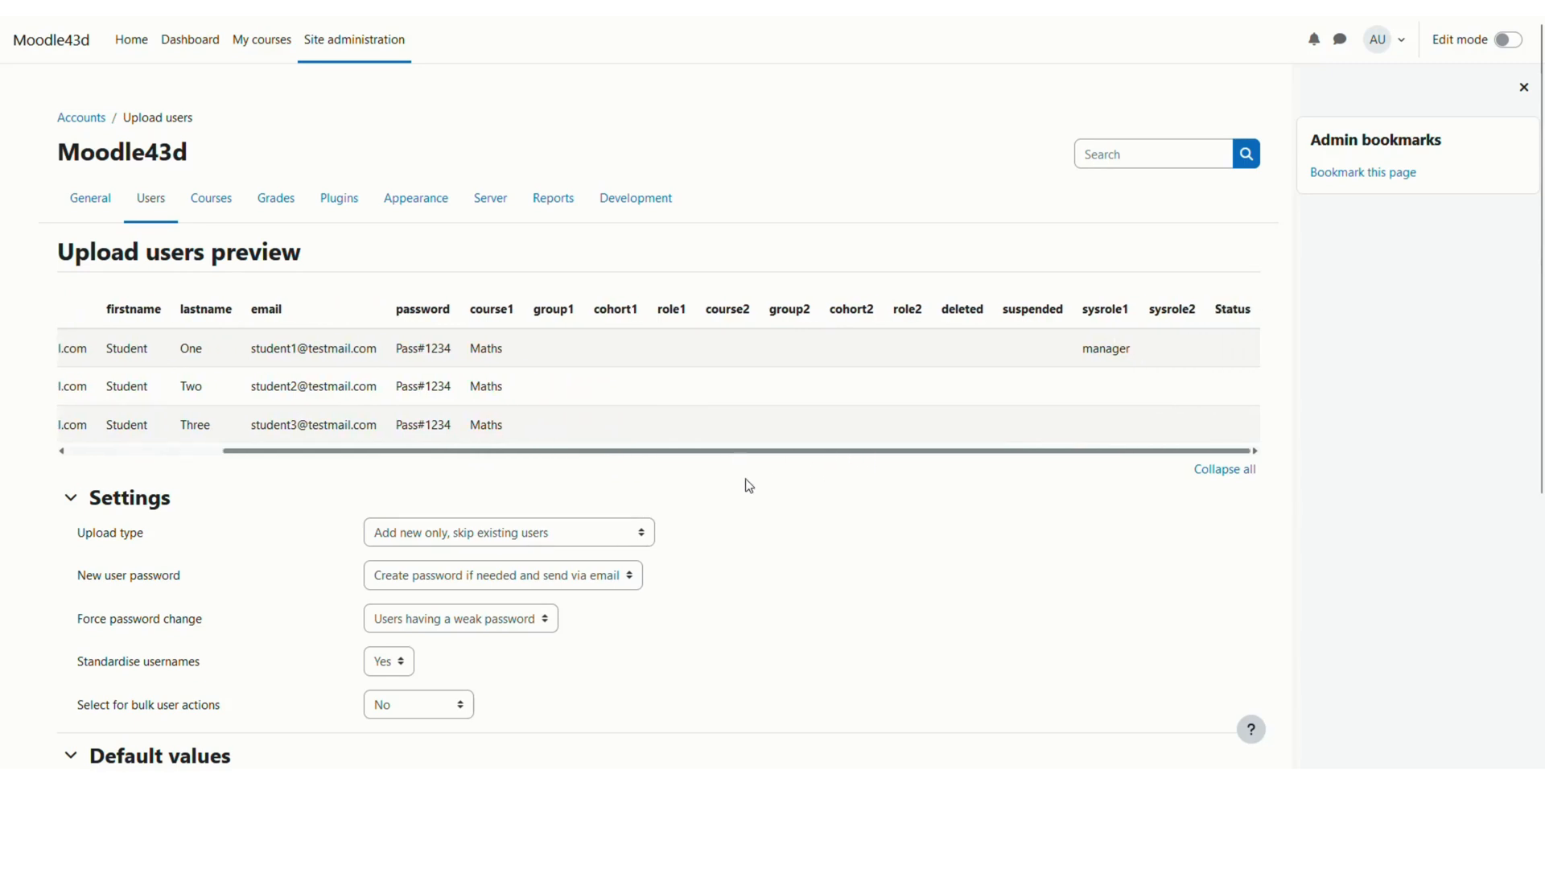
scroll(304, 466, left, 3)
scroll(274, 478, down, 1)
scroll(275, 478, down, 4)
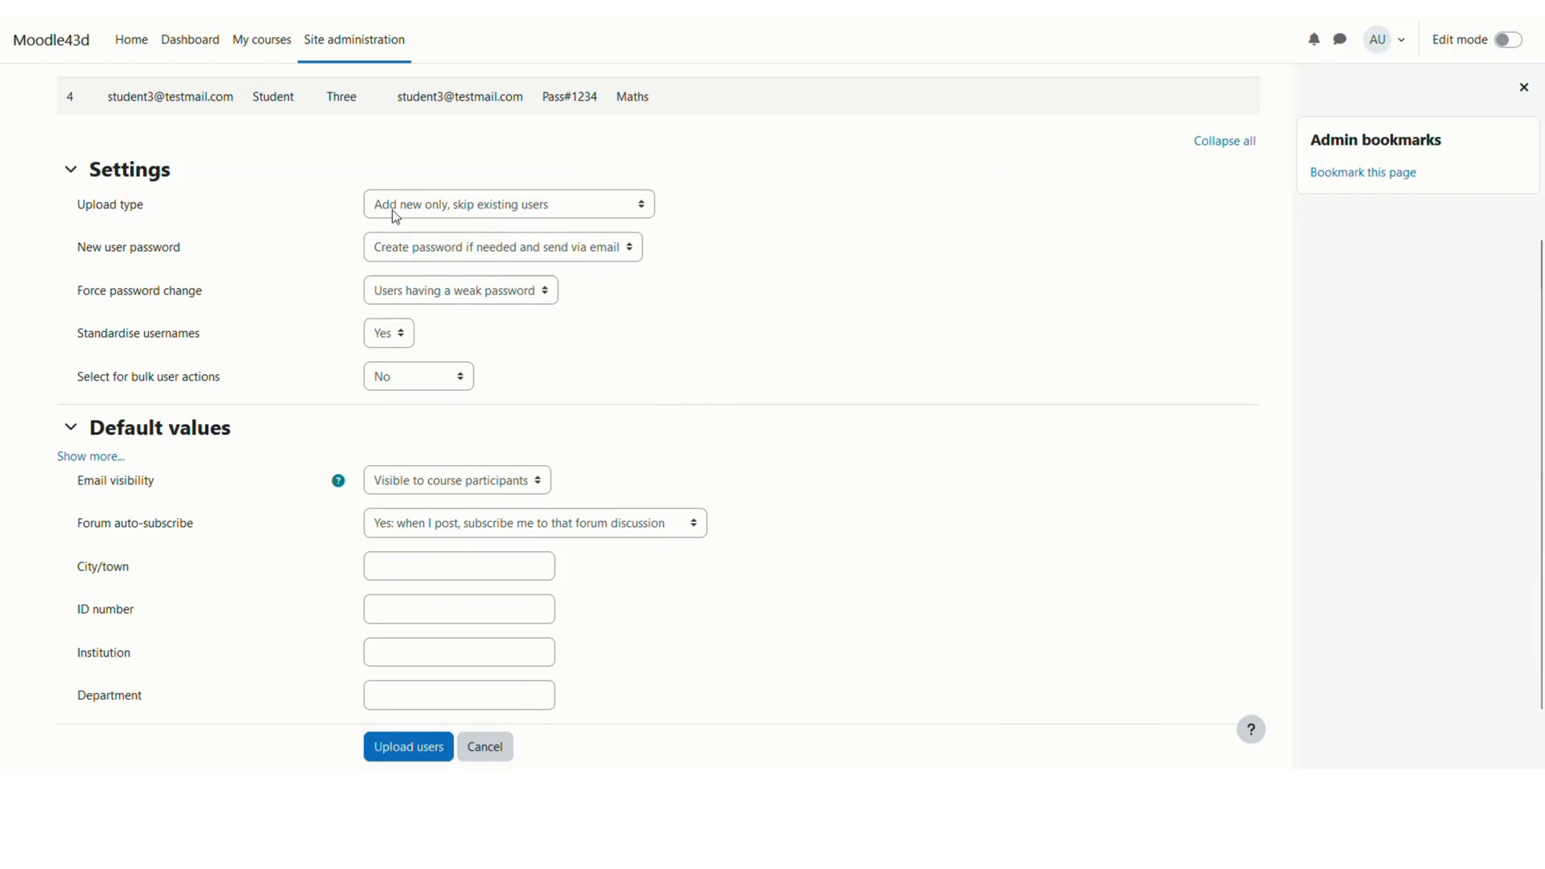
Step: Keep the upload type as "Add new only, skip existing users" and set the new user password to "Field required in file"
scroll(380, 382, up, 2)
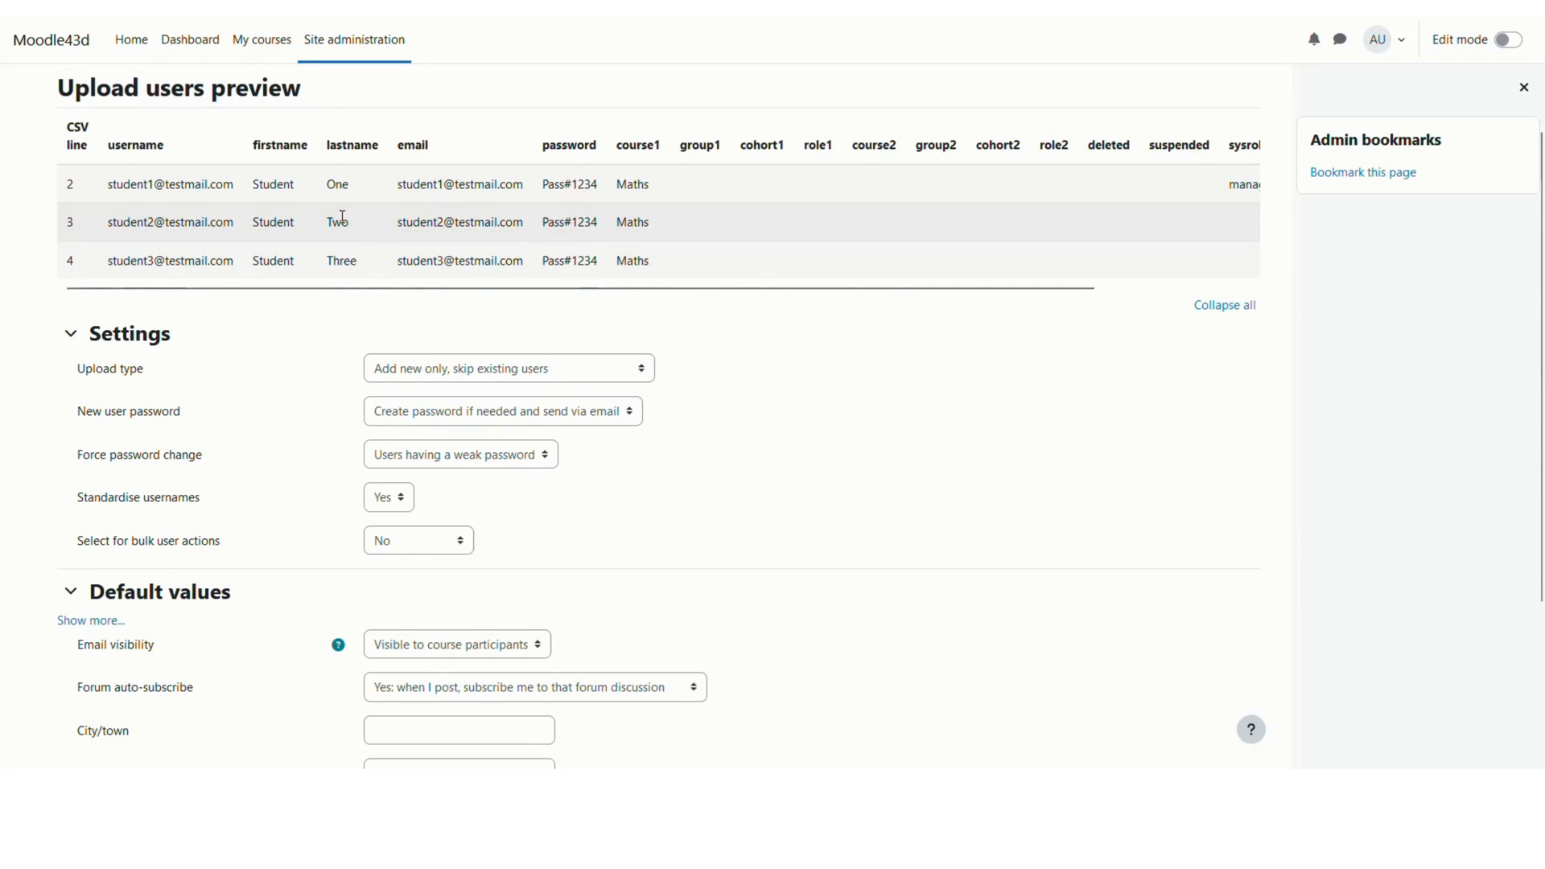
click(536, 376)
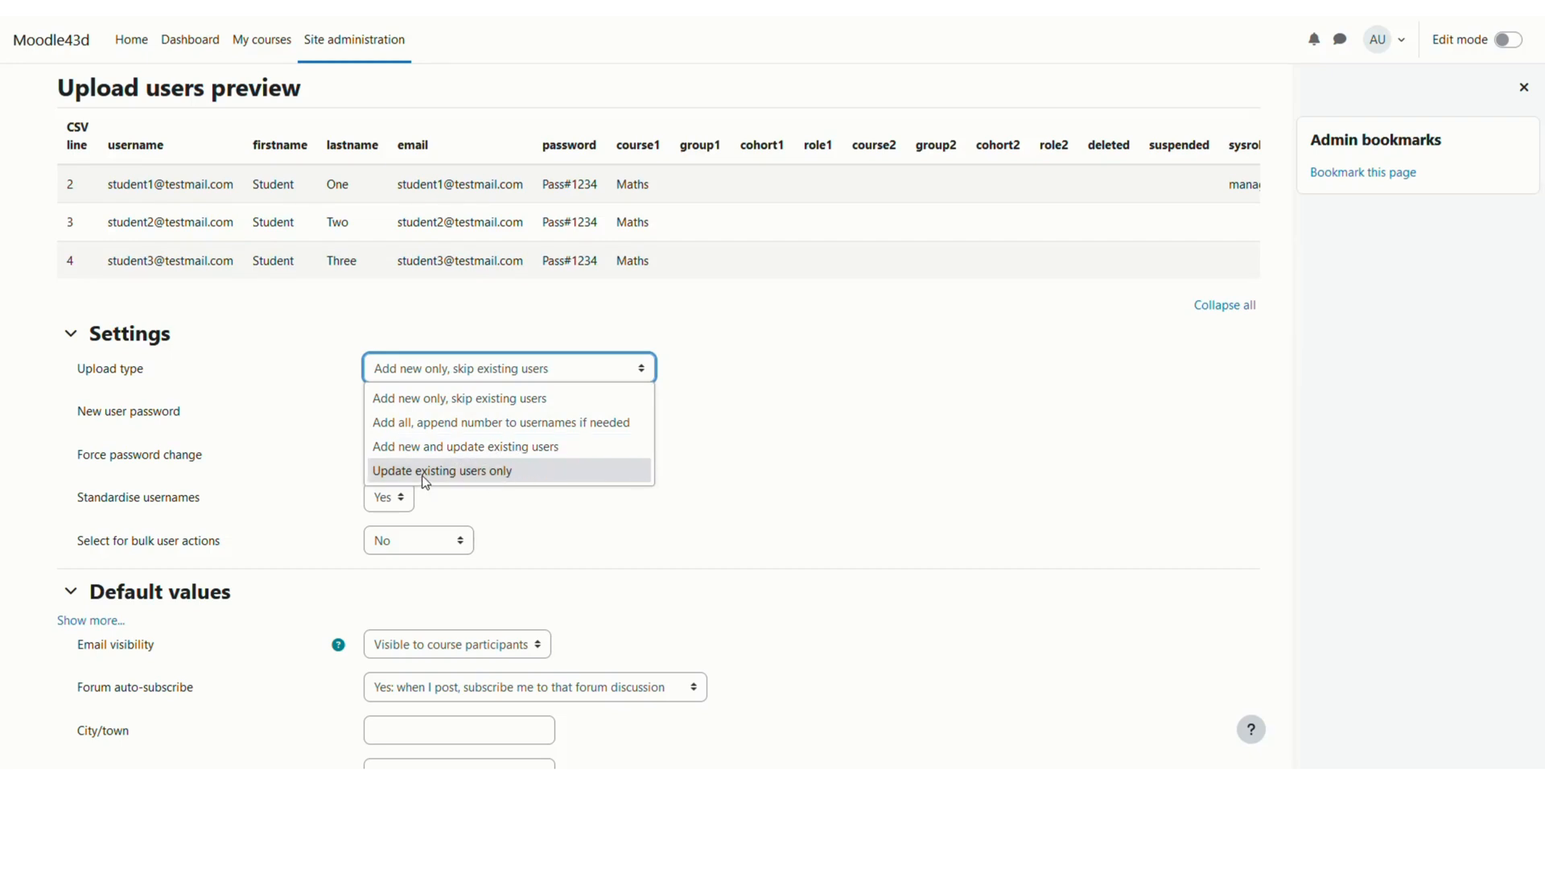
click(450, 407)
click(721, 418)
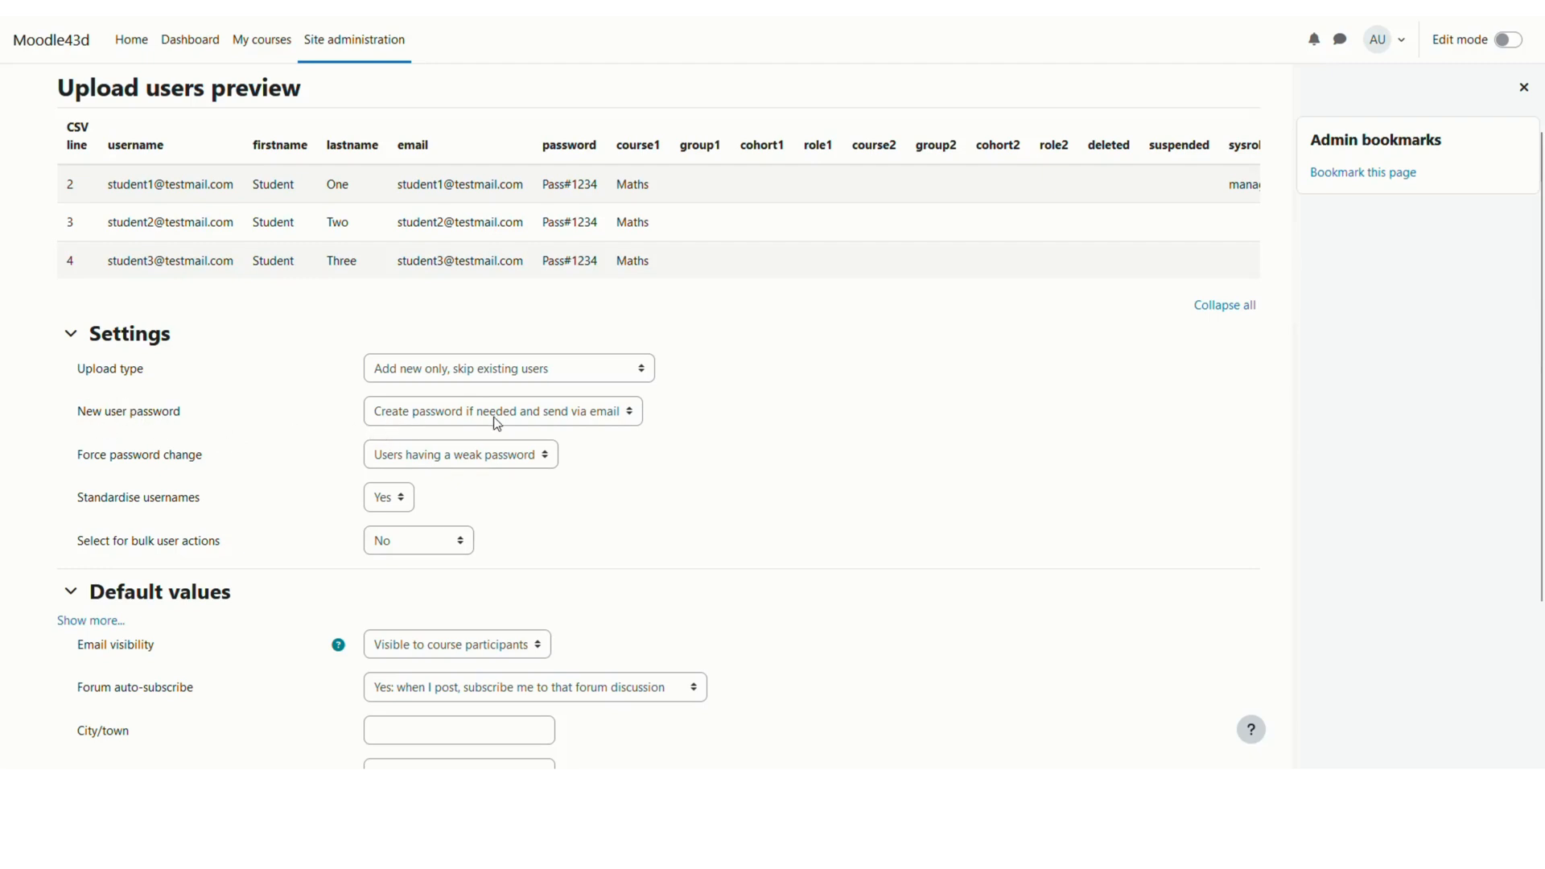
click(548, 418)
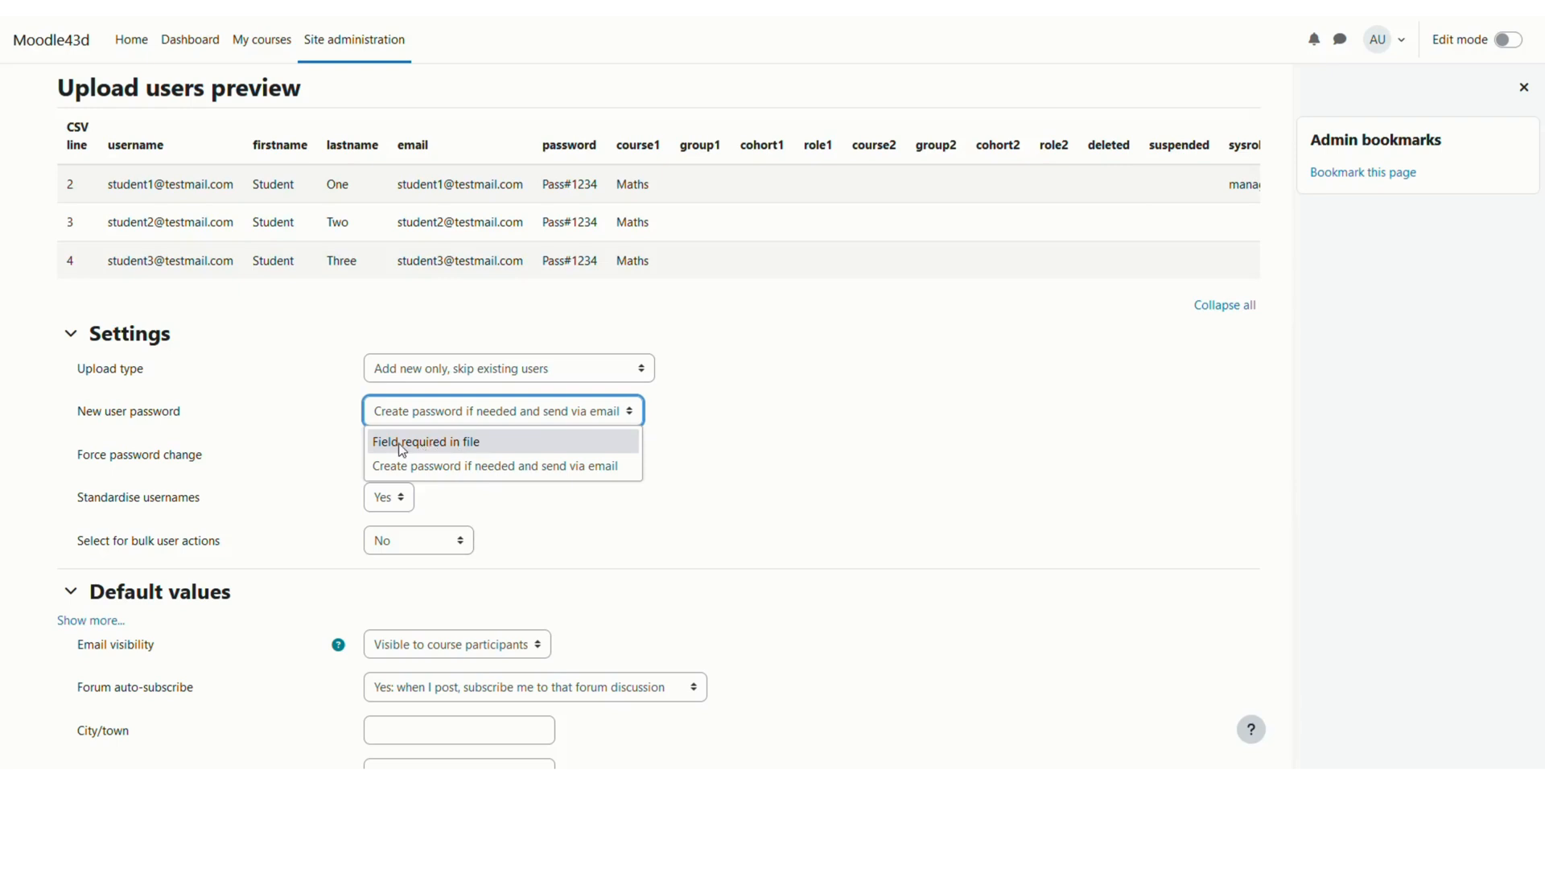
click(402, 442)
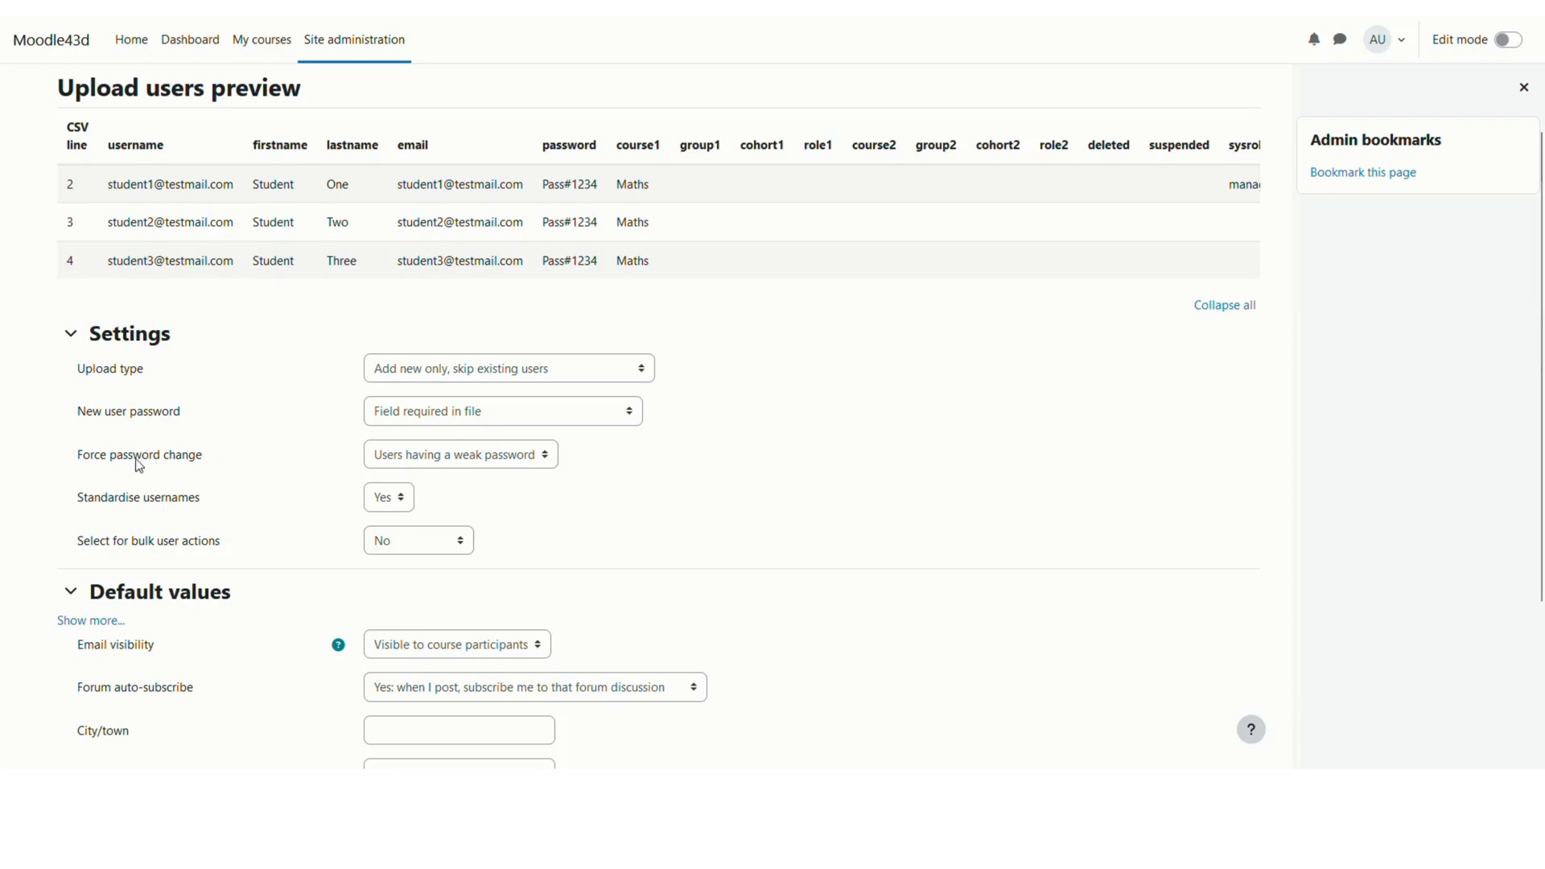
Step: Check the choices for Force password change and Standardise usernames, leaving them at "Users having a weak password" and "Yes"
click(434, 465)
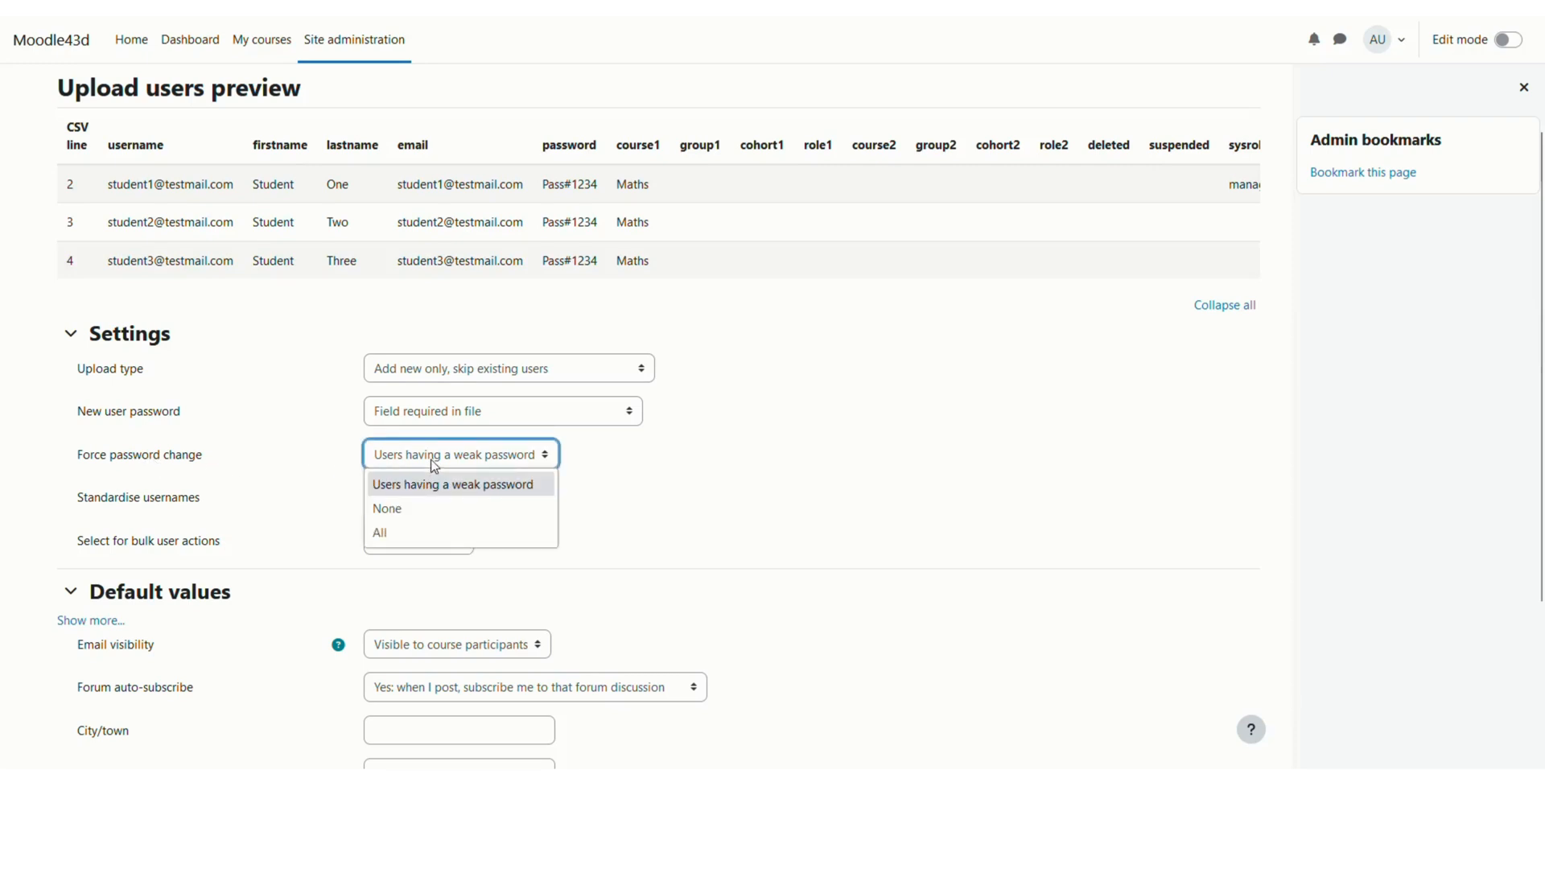
click(433, 462)
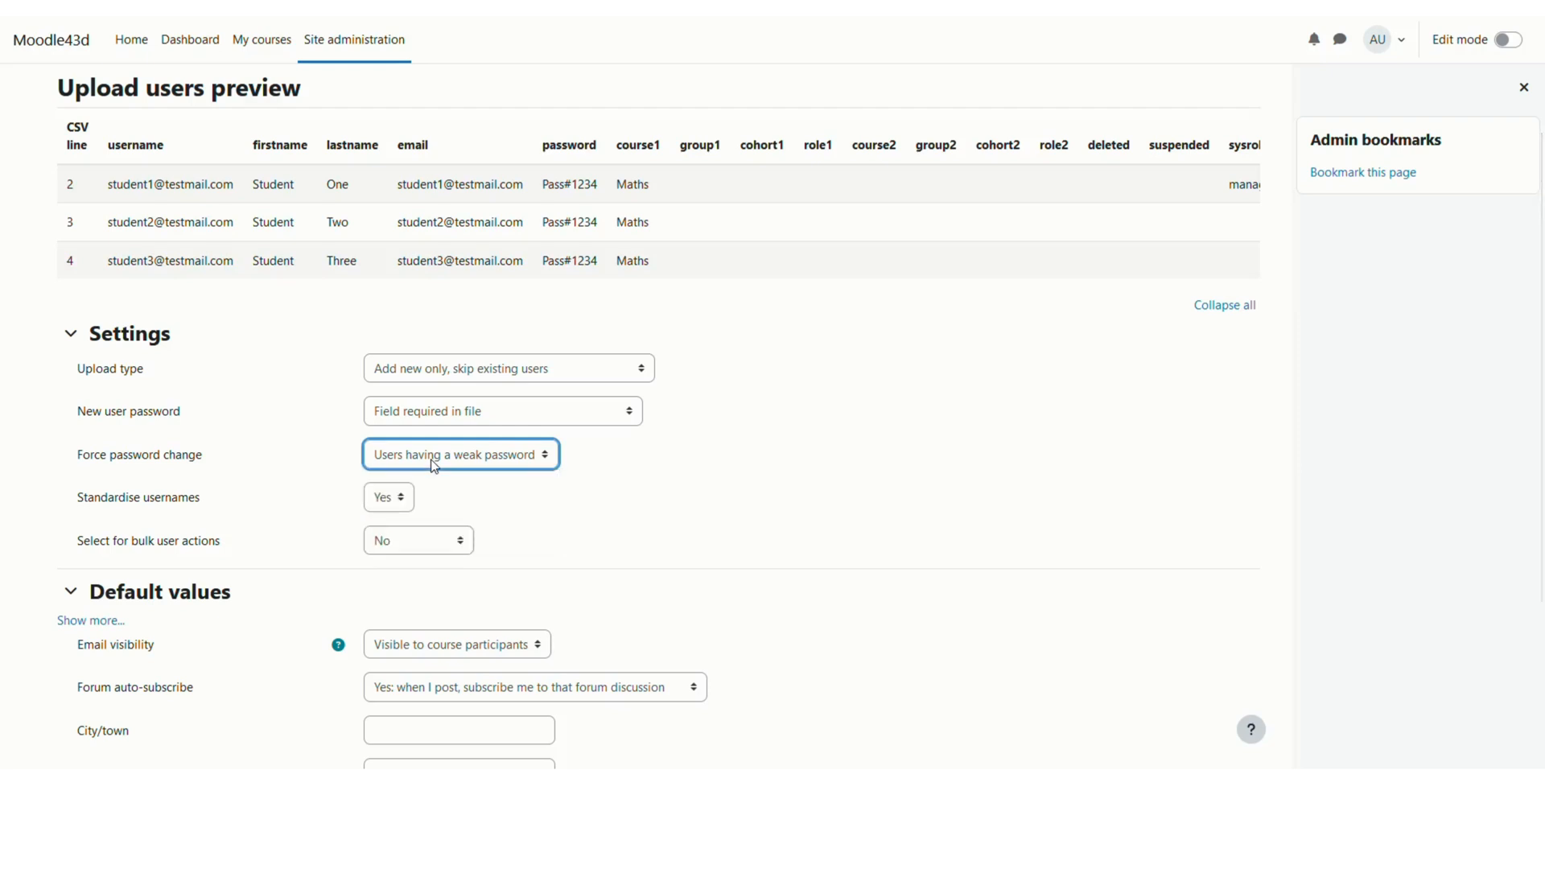
click(580, 485)
scroll(579, 485, down, 2)
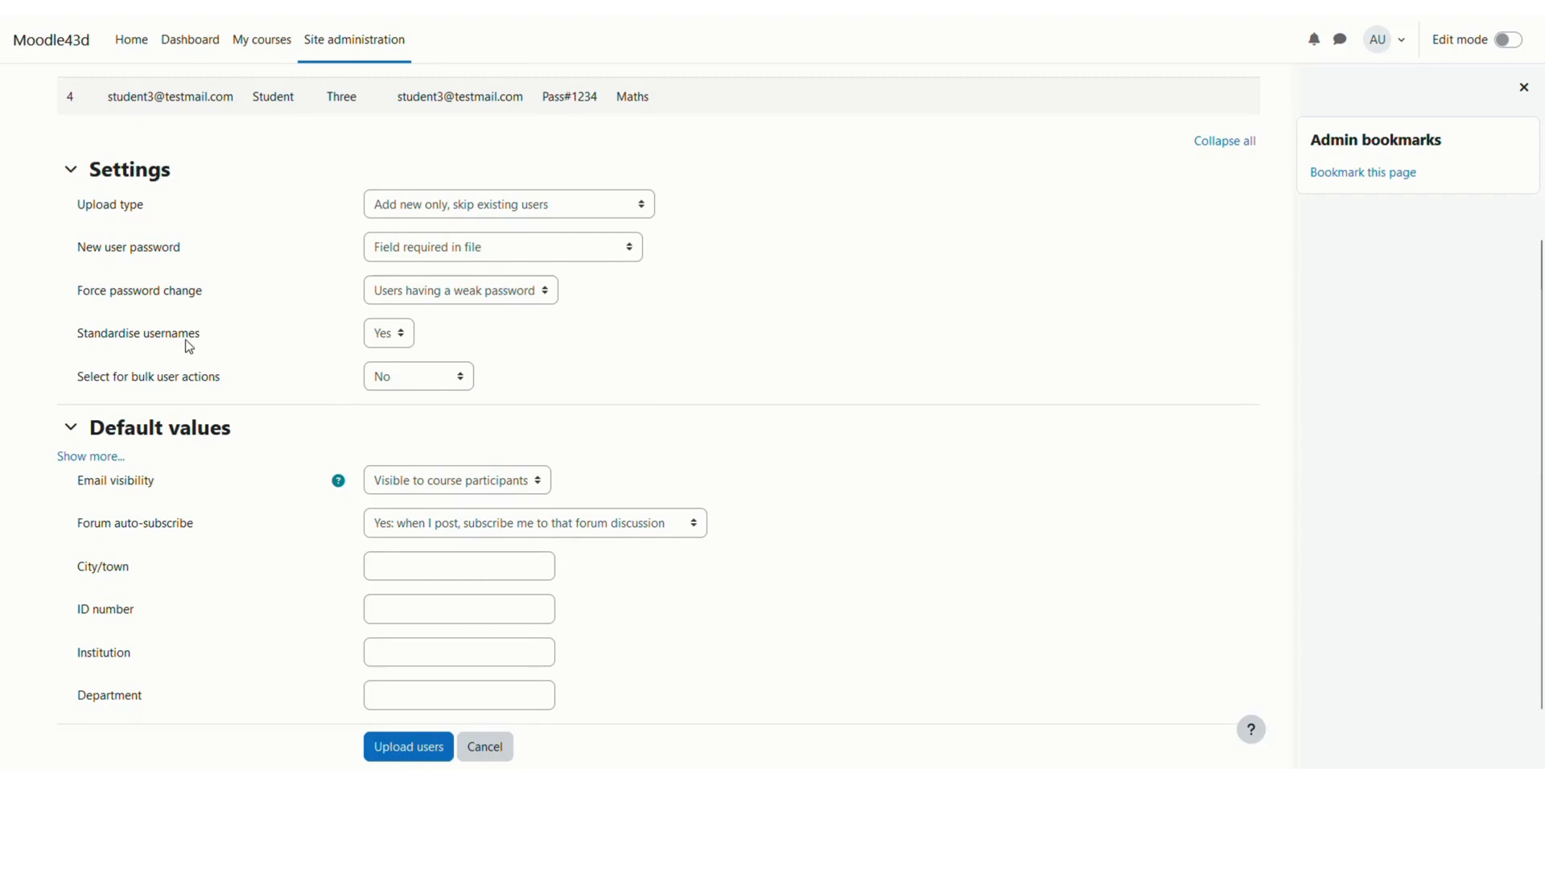
click(389, 337)
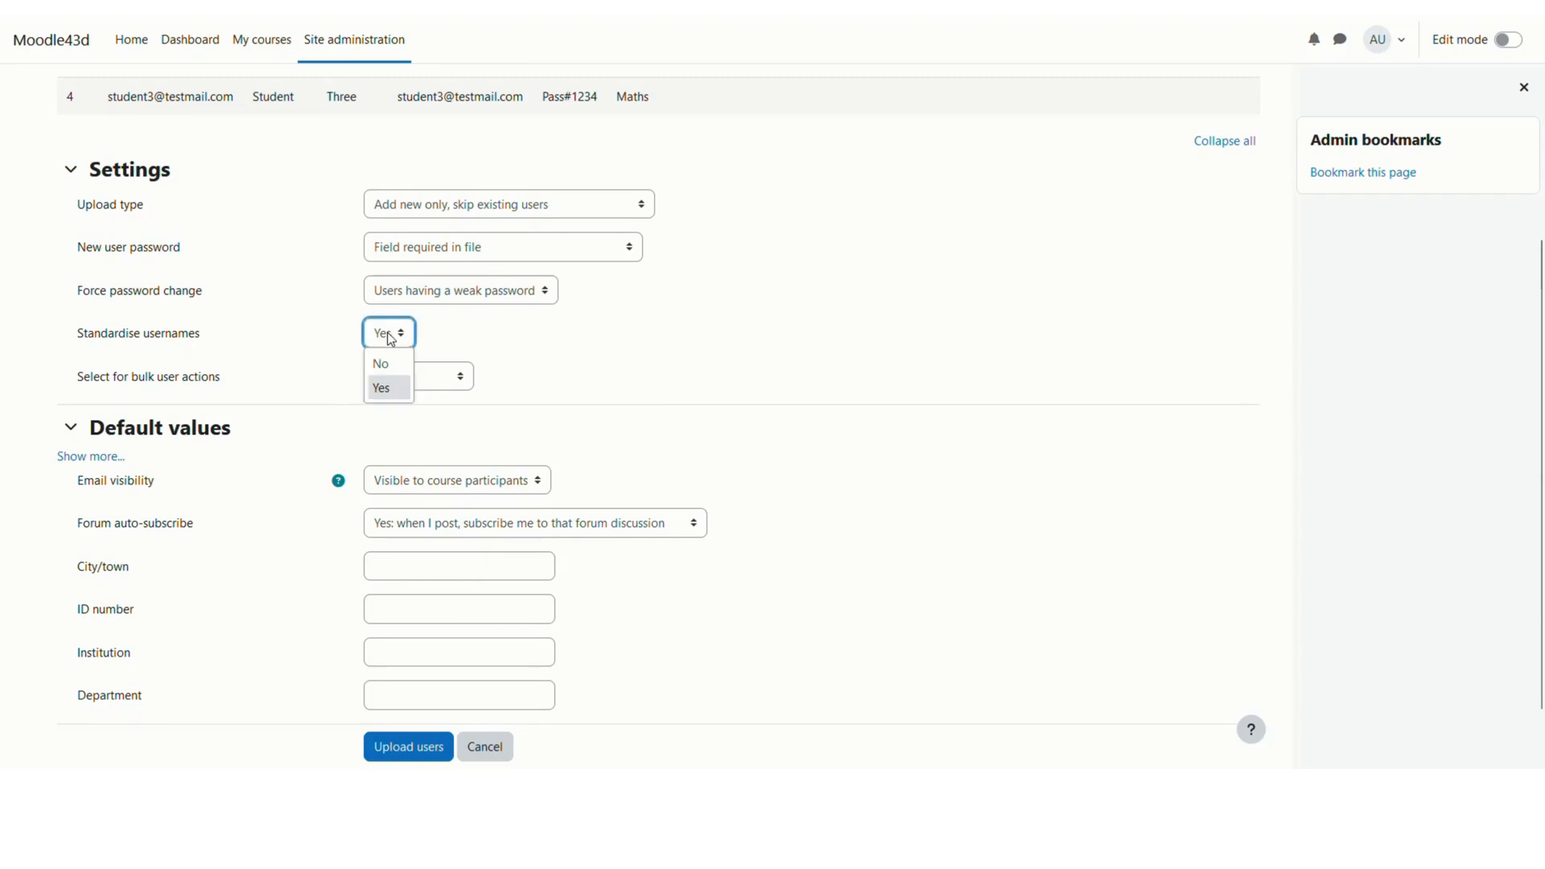
click(391, 338)
click(531, 341)
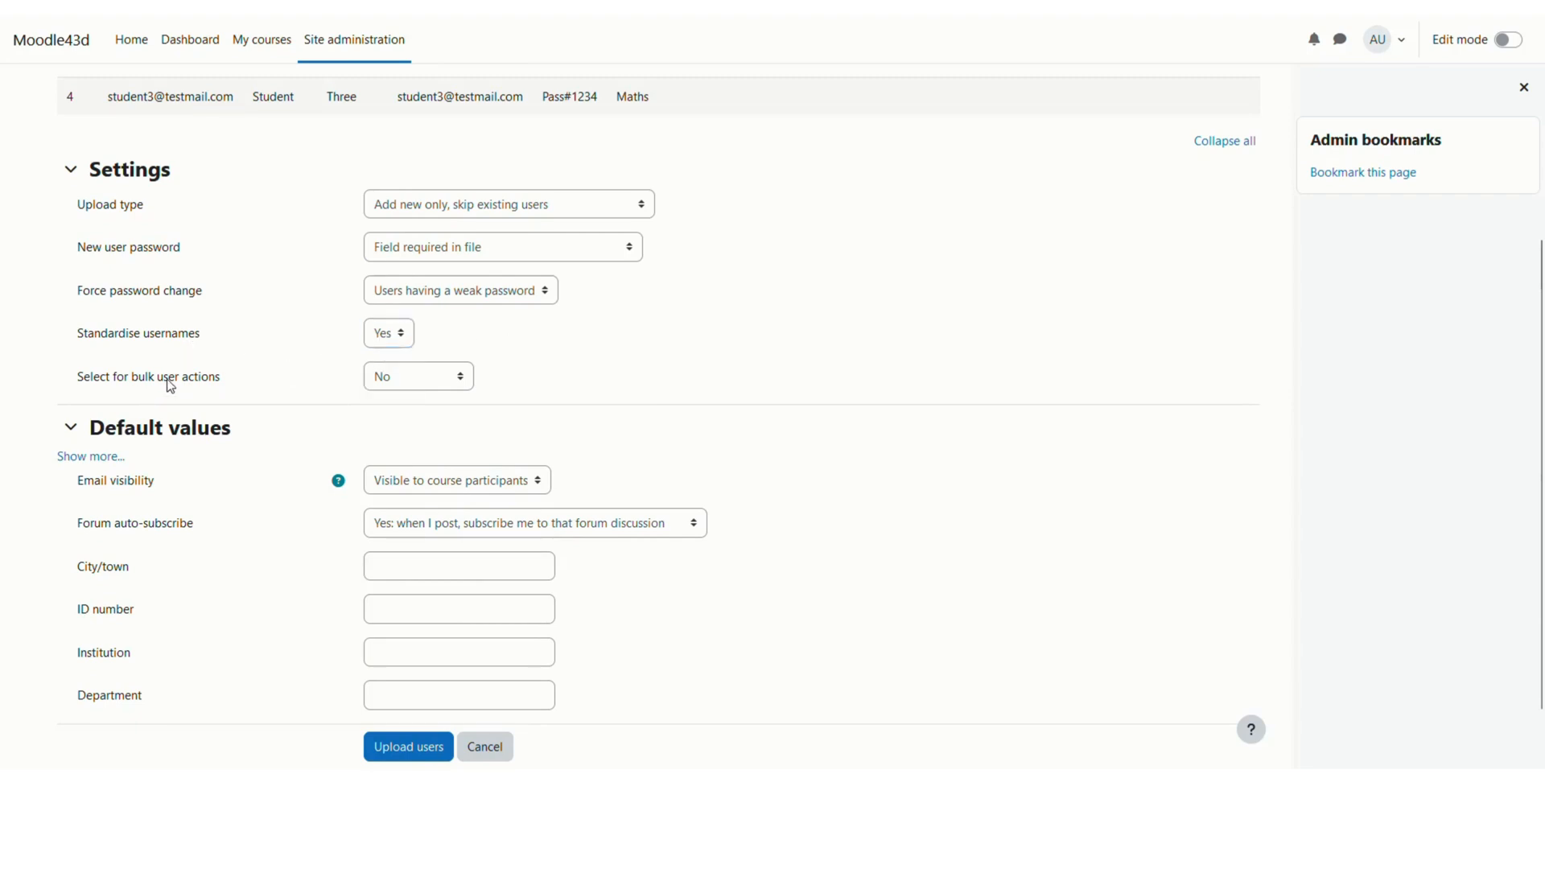
Step: Check the choices for selecting users for bulk user actions, leaving the setting at "No"
click(381, 388)
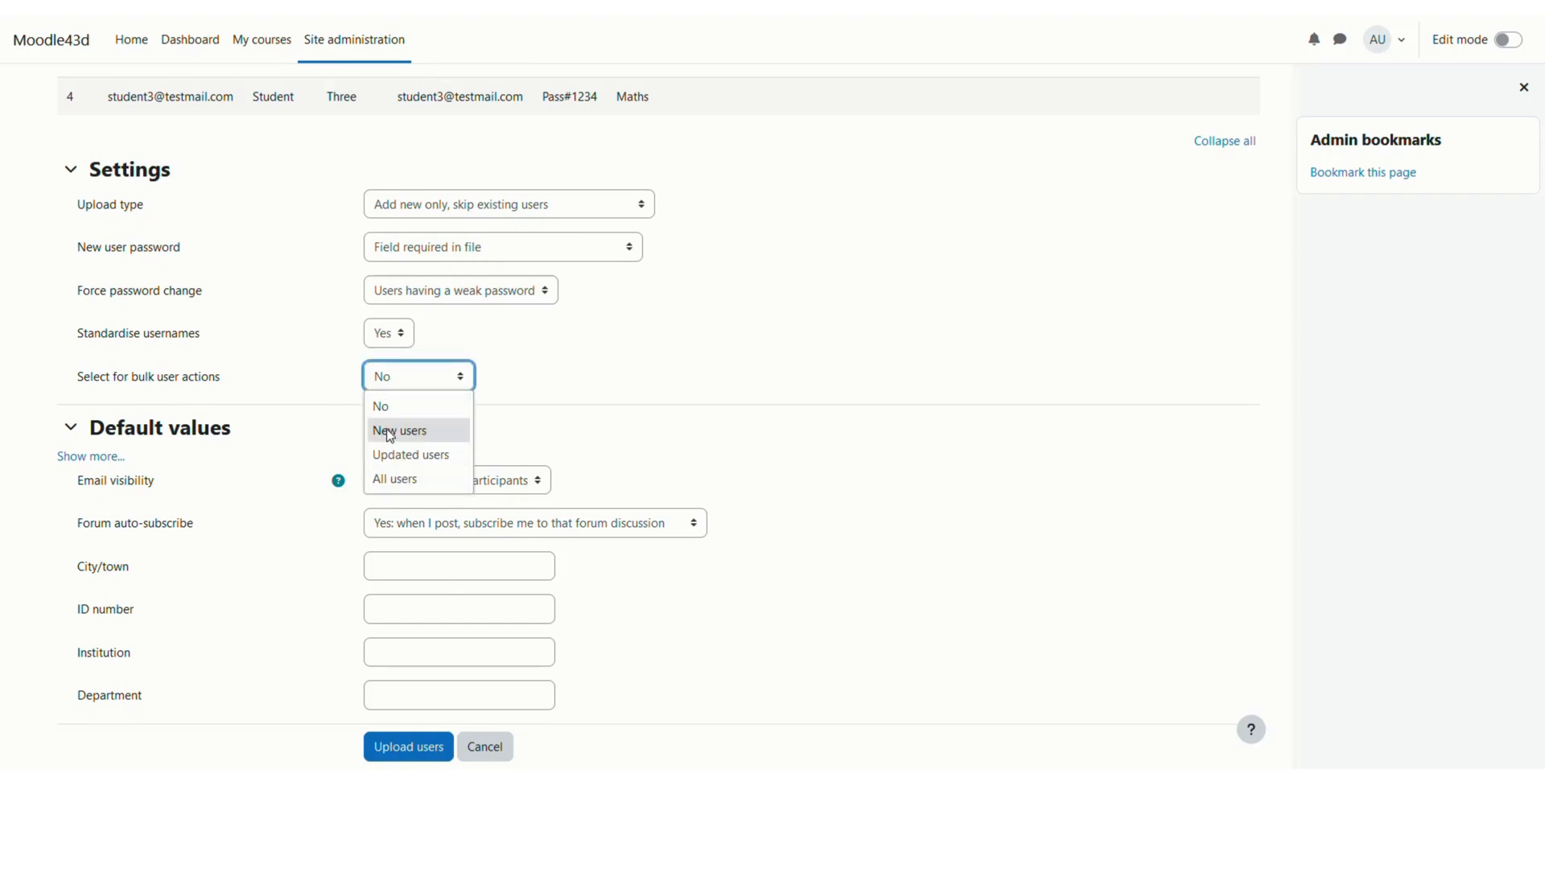
click(387, 414)
click(523, 406)
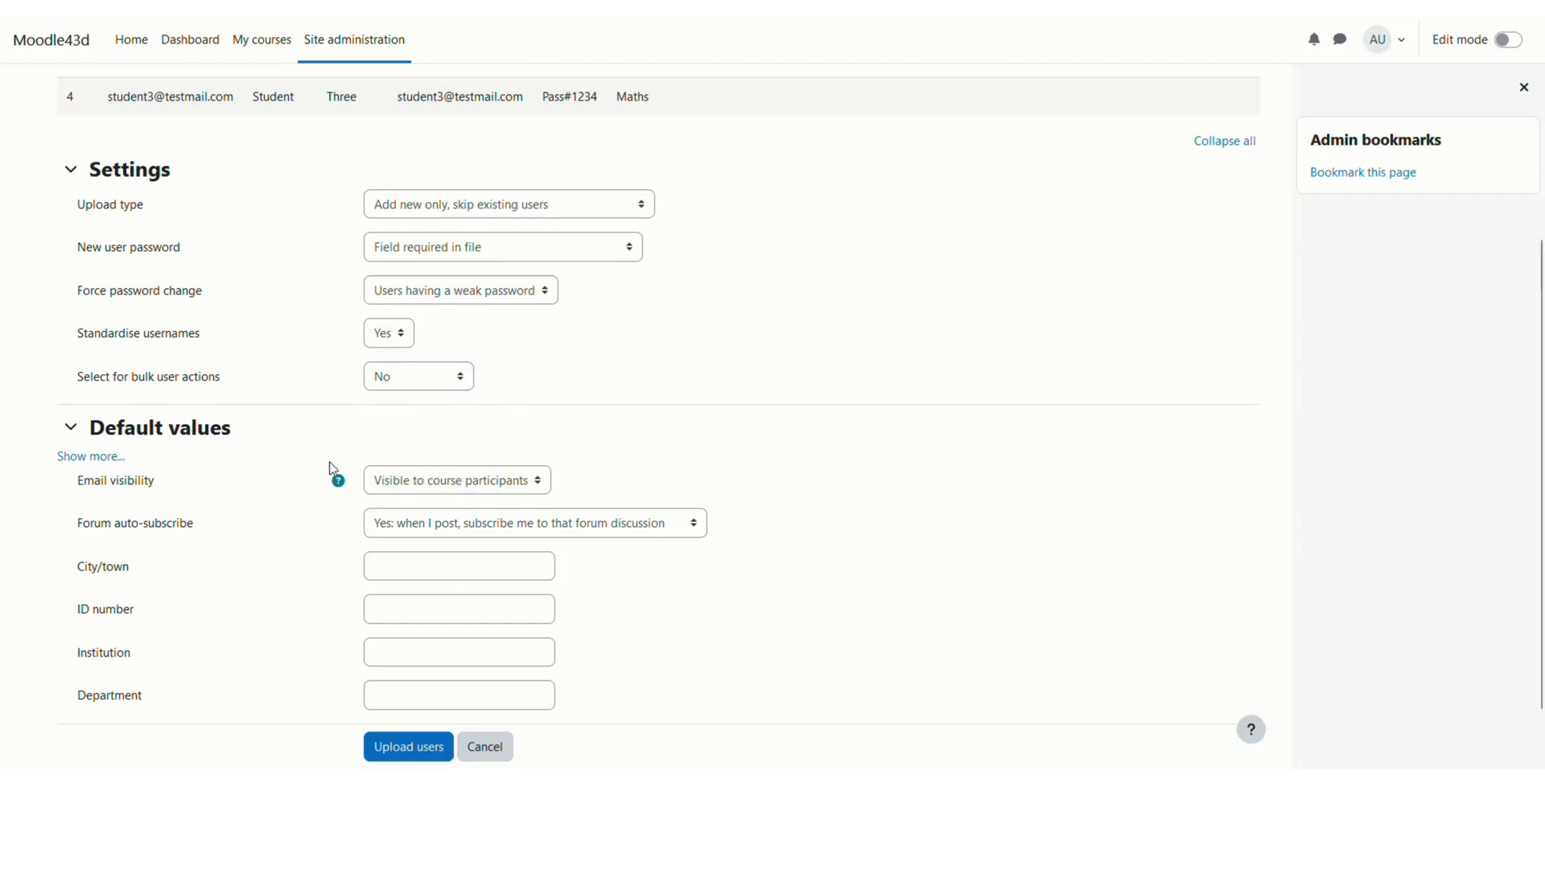
Step: Set the default email visibility to "Hidden" and run the upload of the previewed users
scroll(243, 465, down, 1)
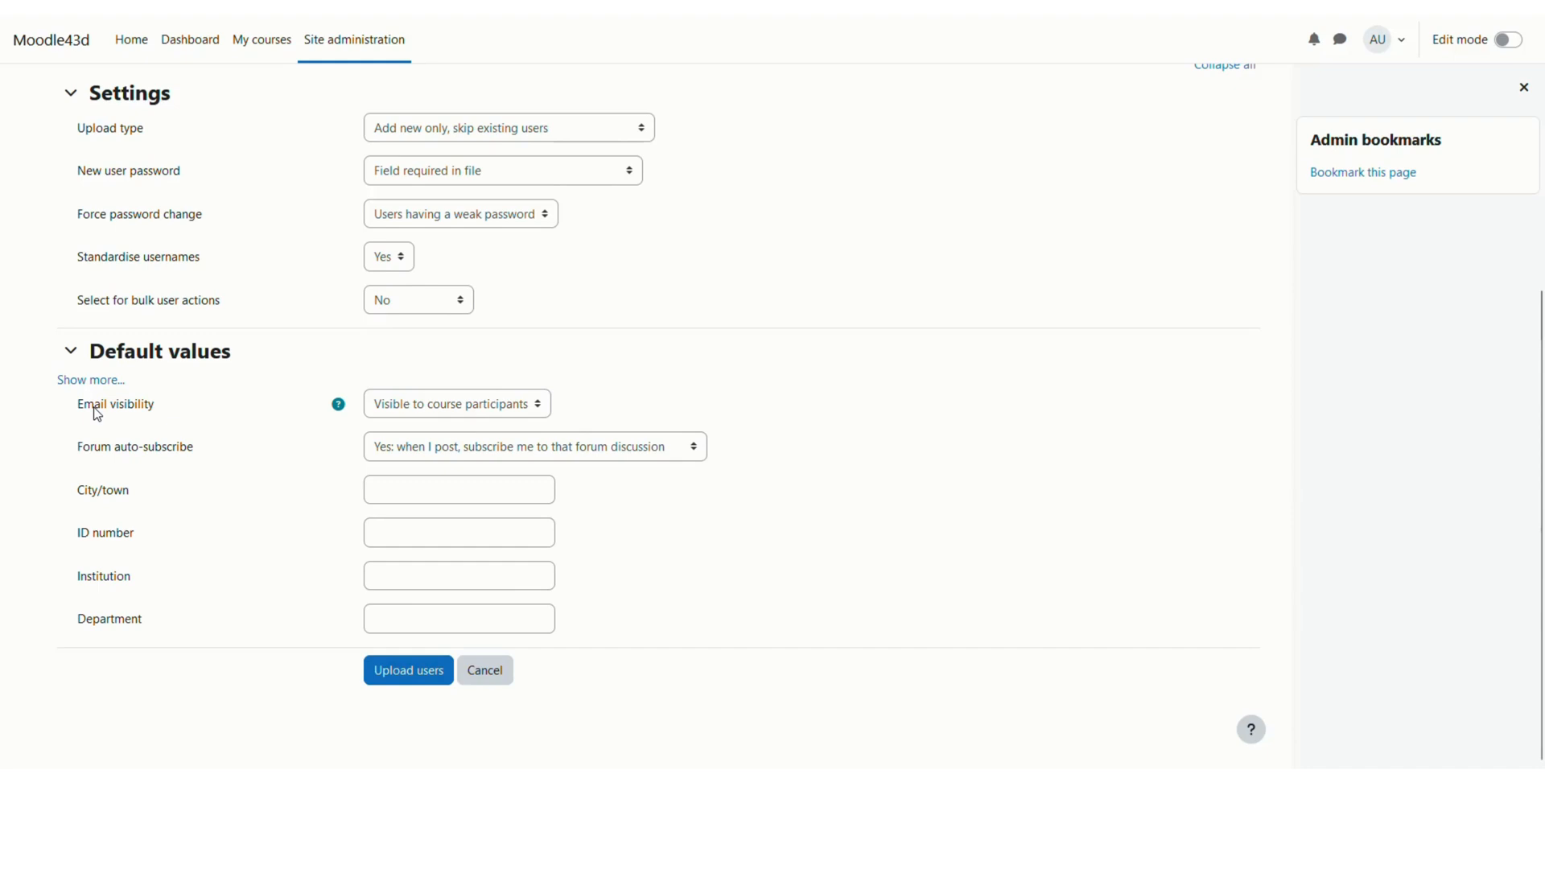
click(475, 417)
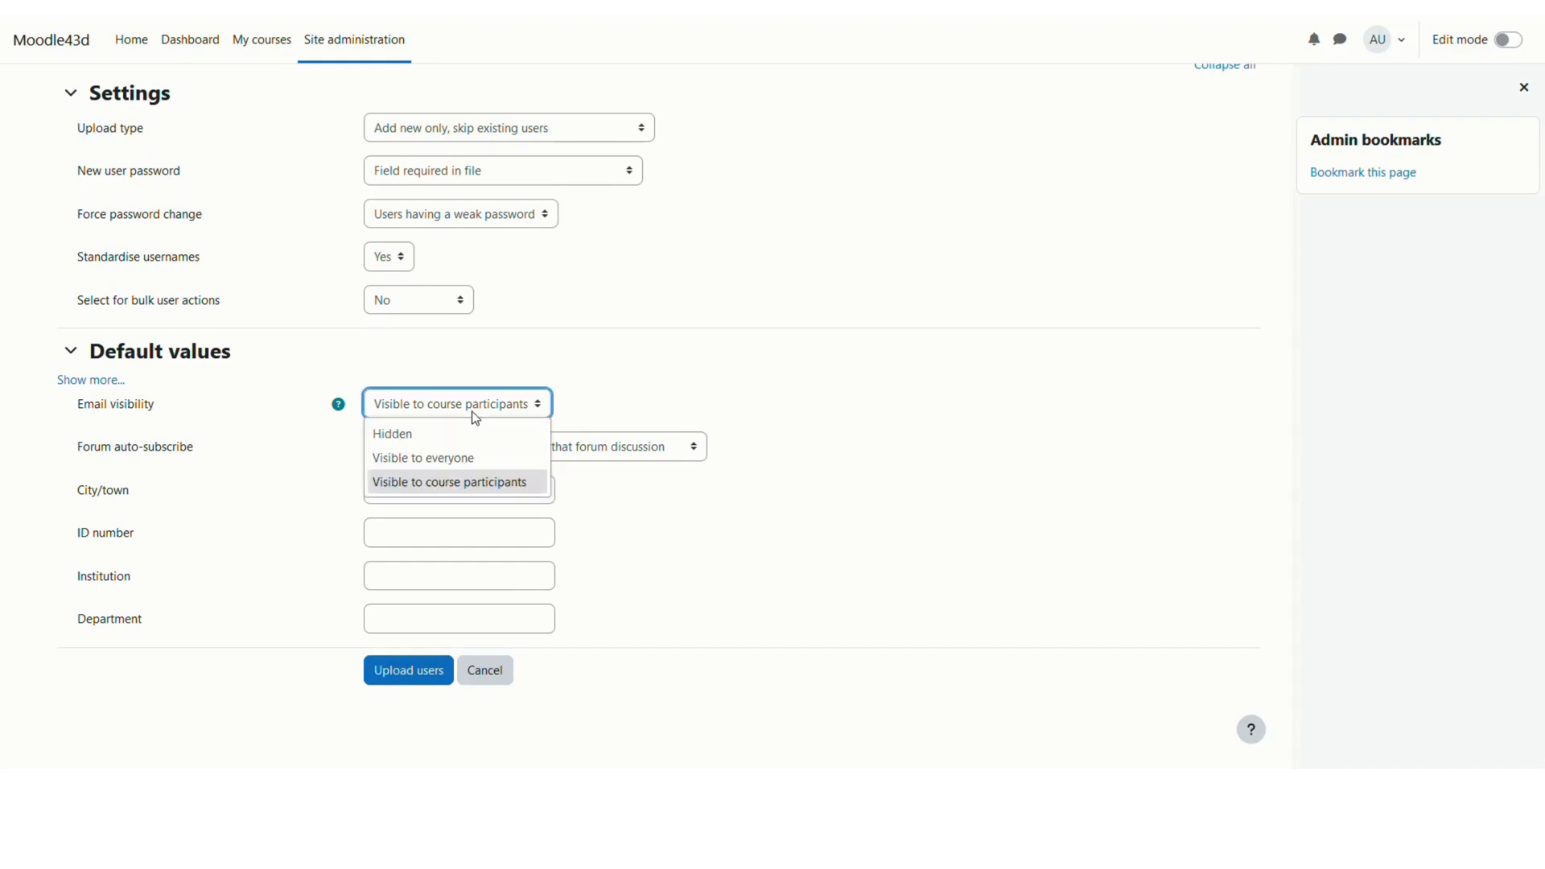
click(411, 441)
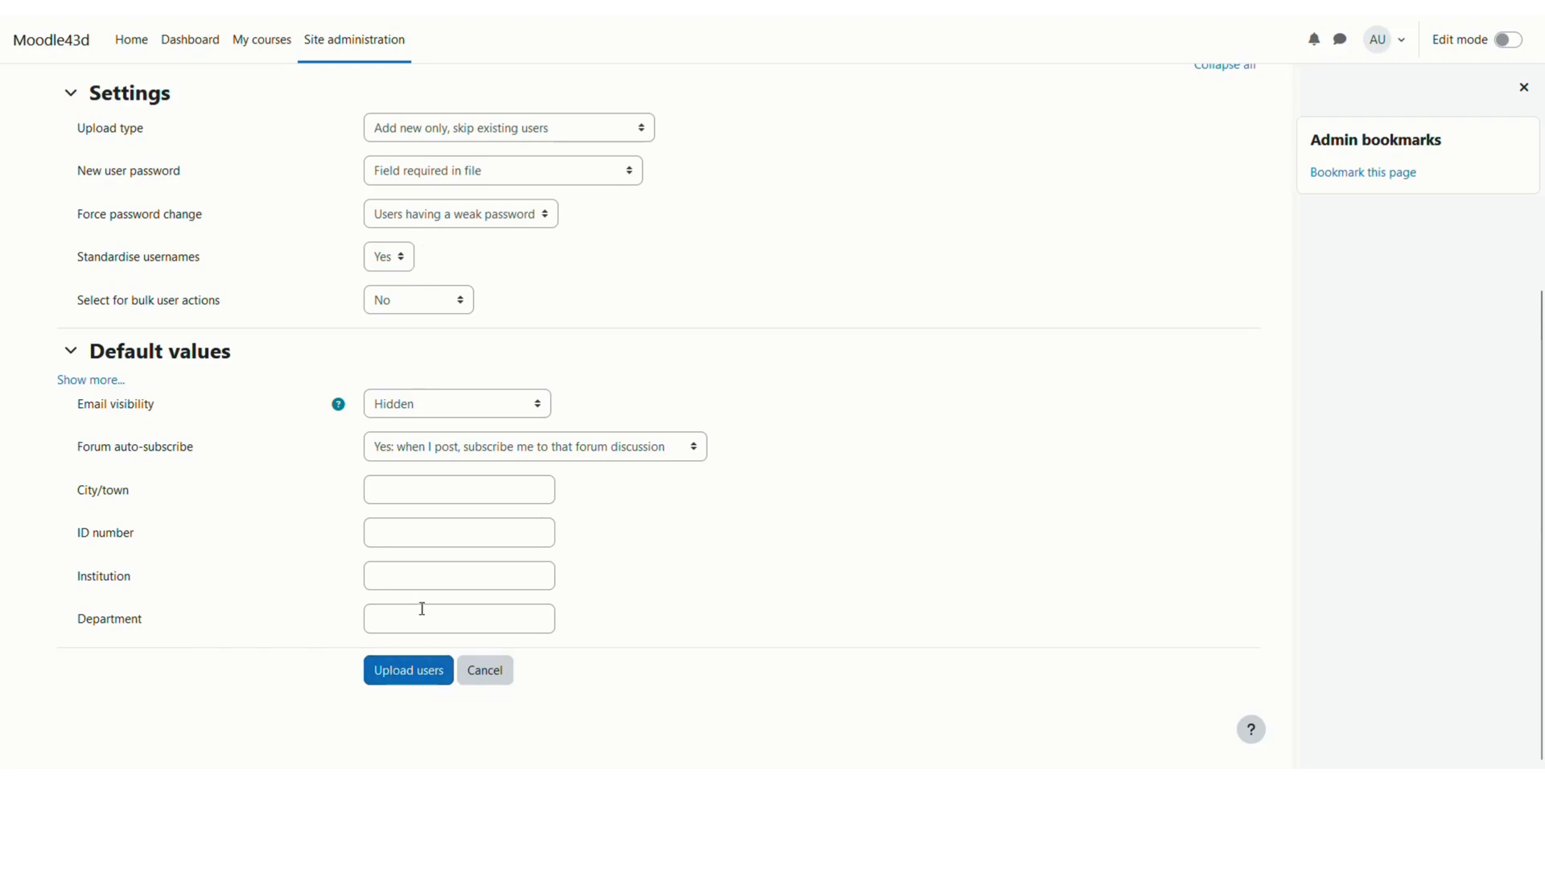
click(424, 685)
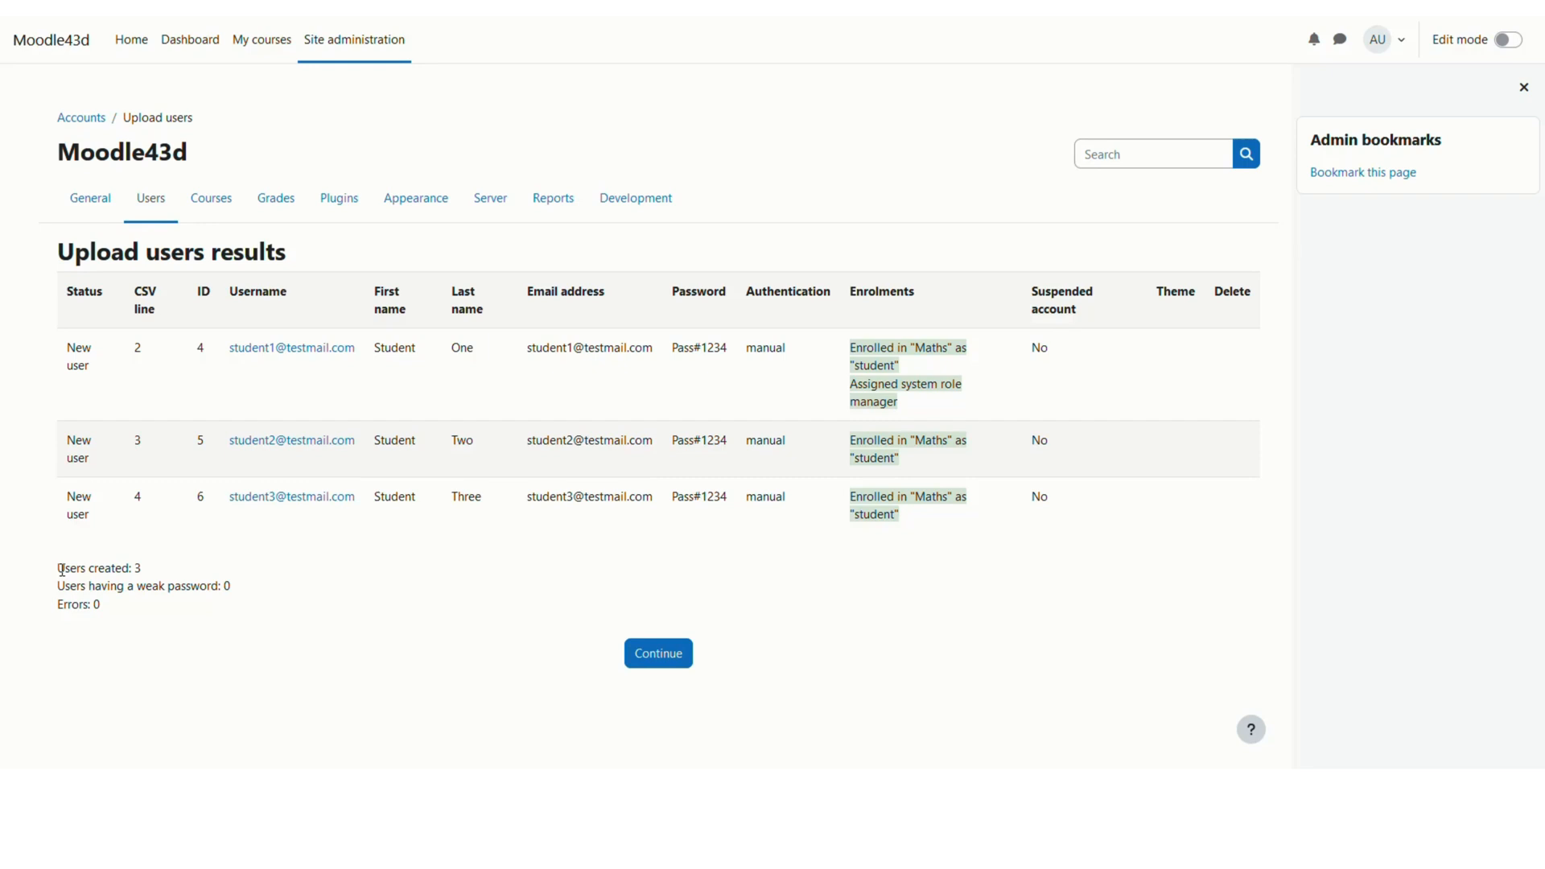
Step: Review the upload results for created users, errors and the assigned system role, and continue past the results page
drag(61, 568, 142, 570)
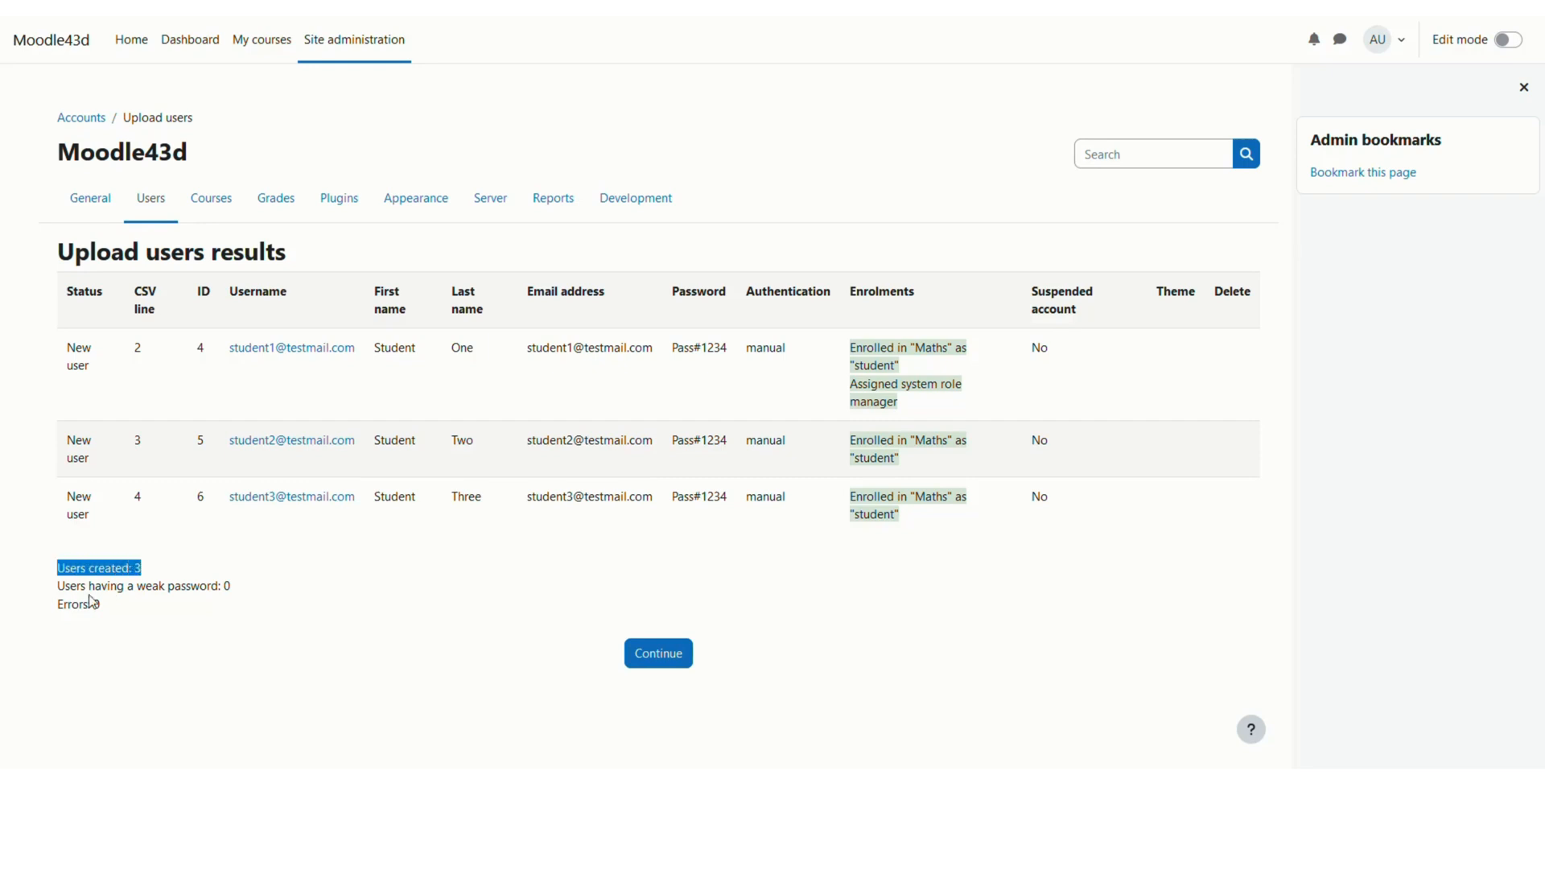
drag(71, 604, 104, 605)
click(118, 608)
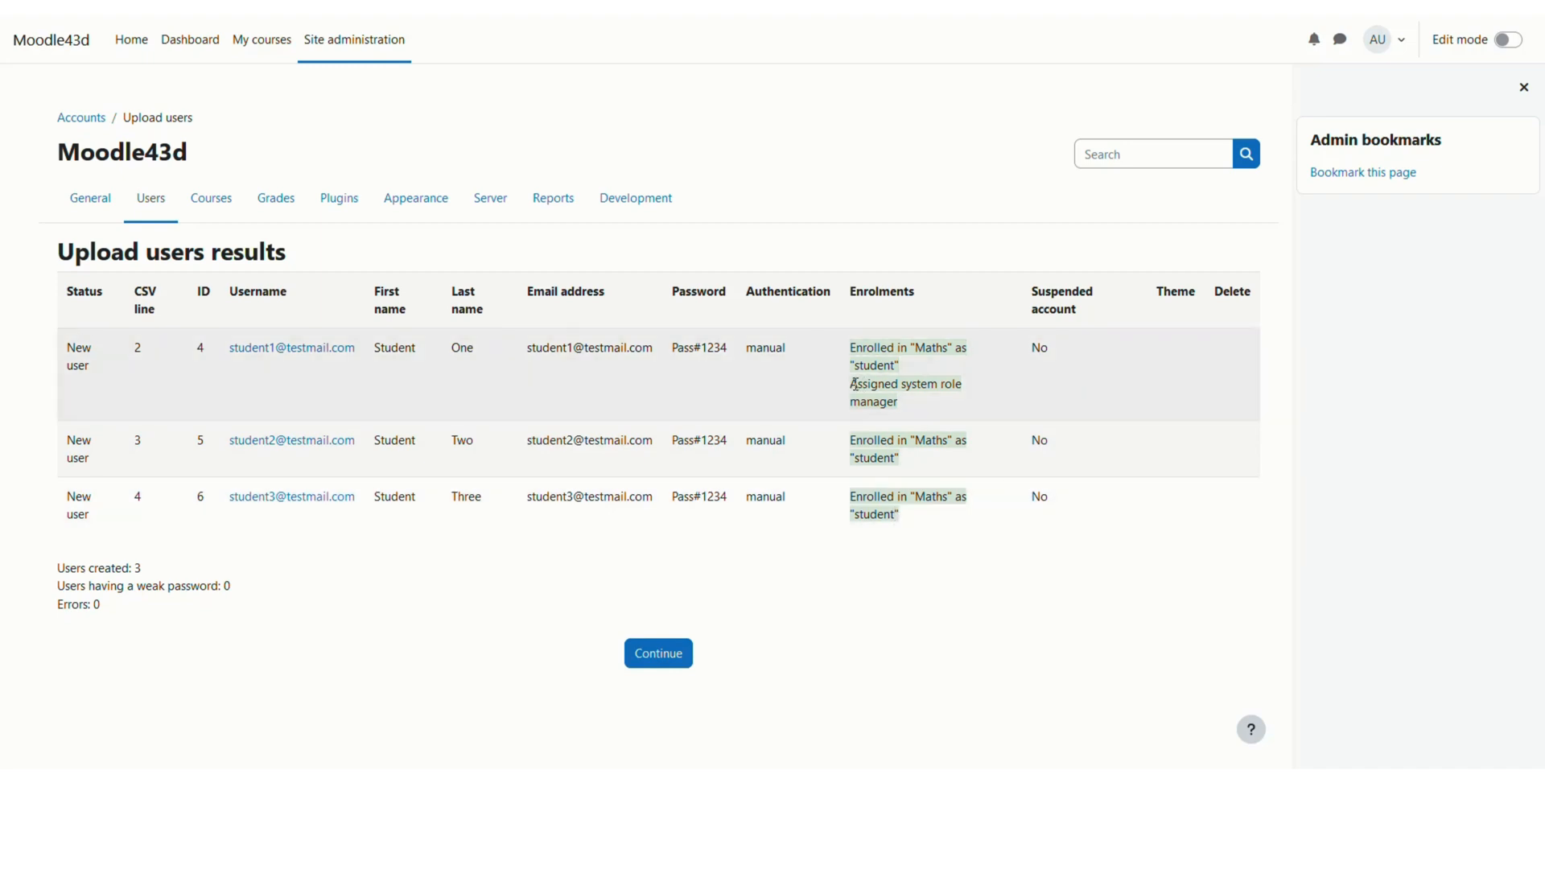
drag(852, 392, 907, 399)
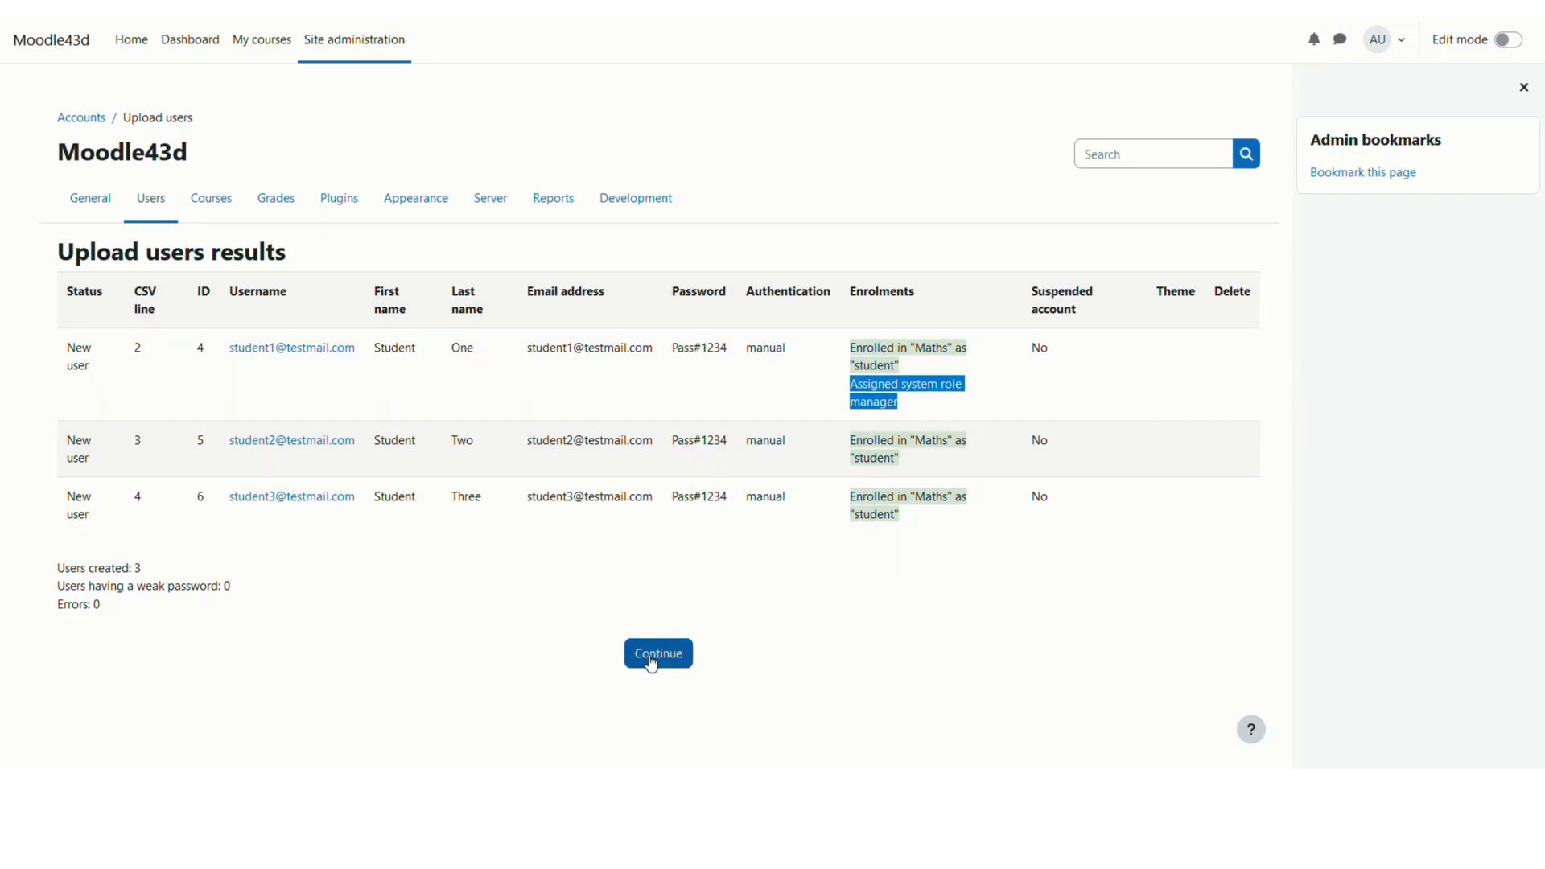
click(652, 661)
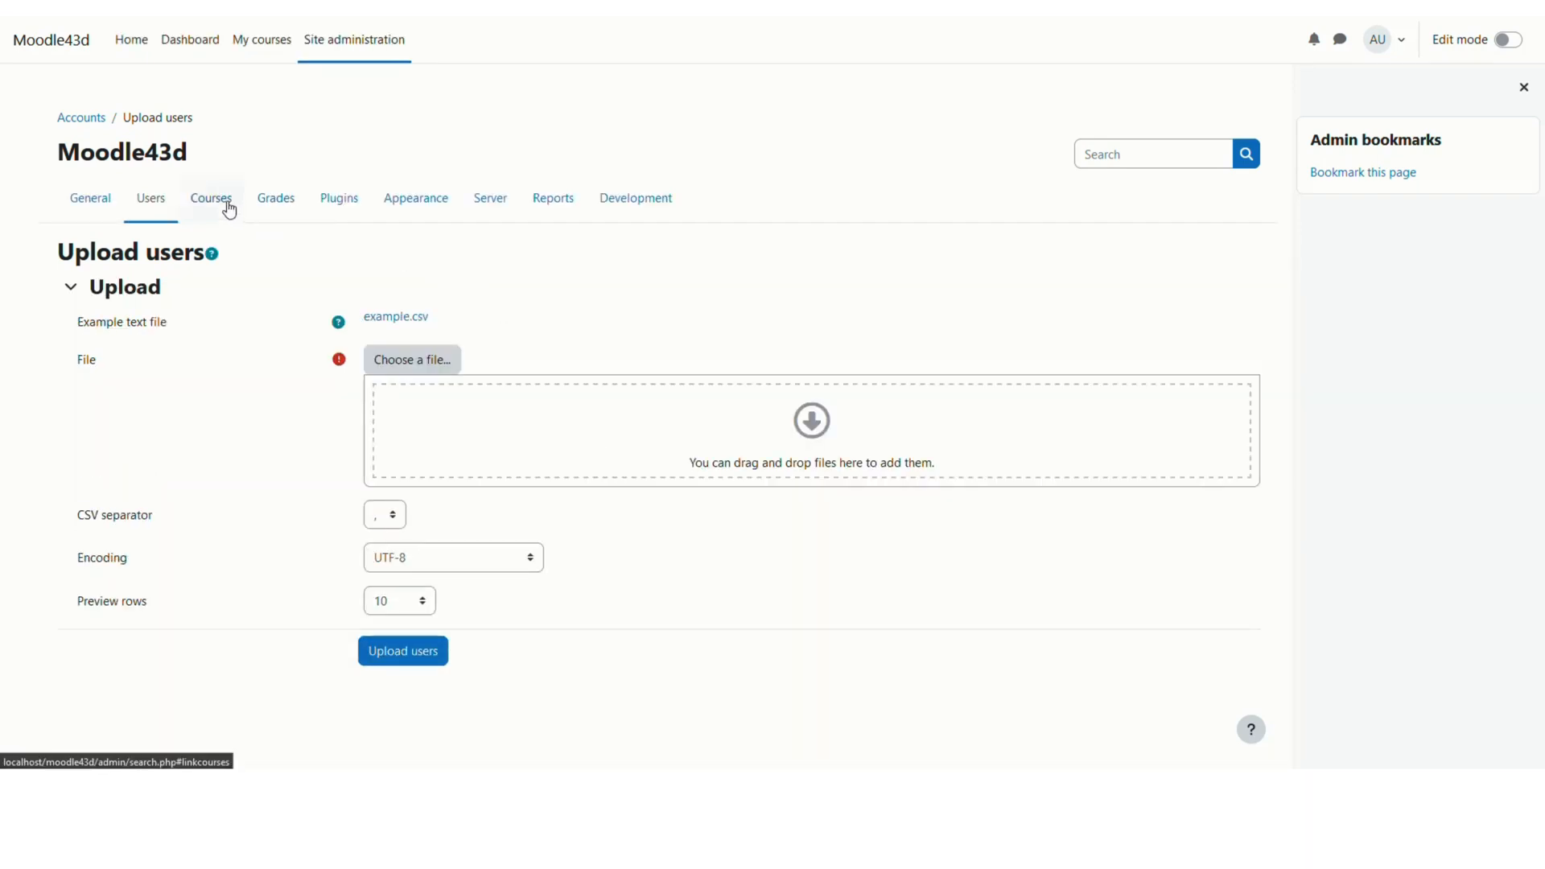
Step: Open the Mathematics course's participants list and view the enrolment details of the first listed student, closing them when done
click(251, 49)
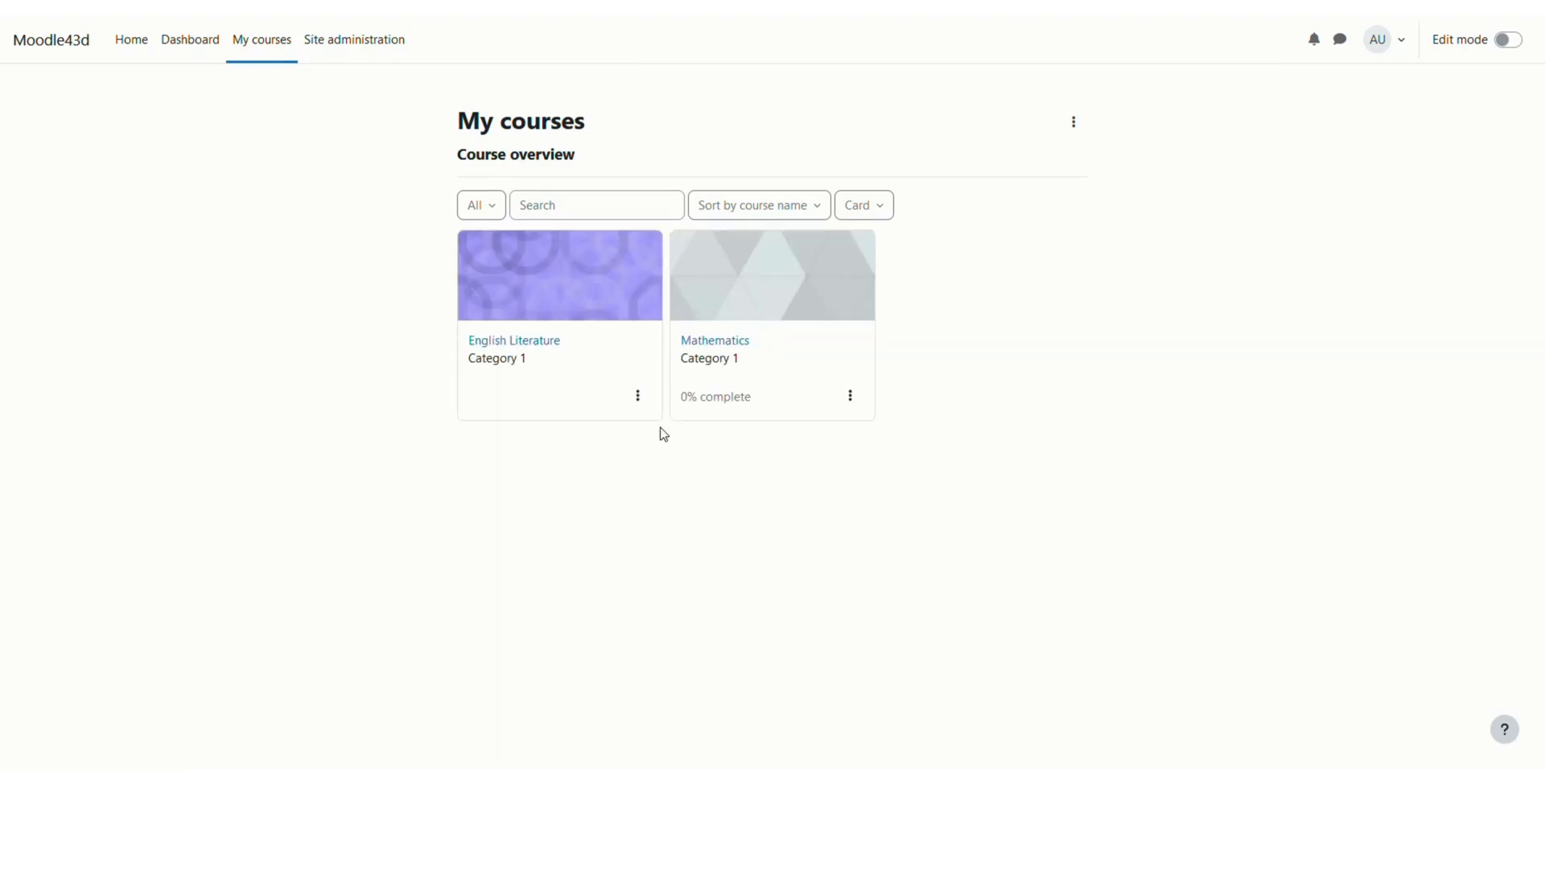
click(687, 303)
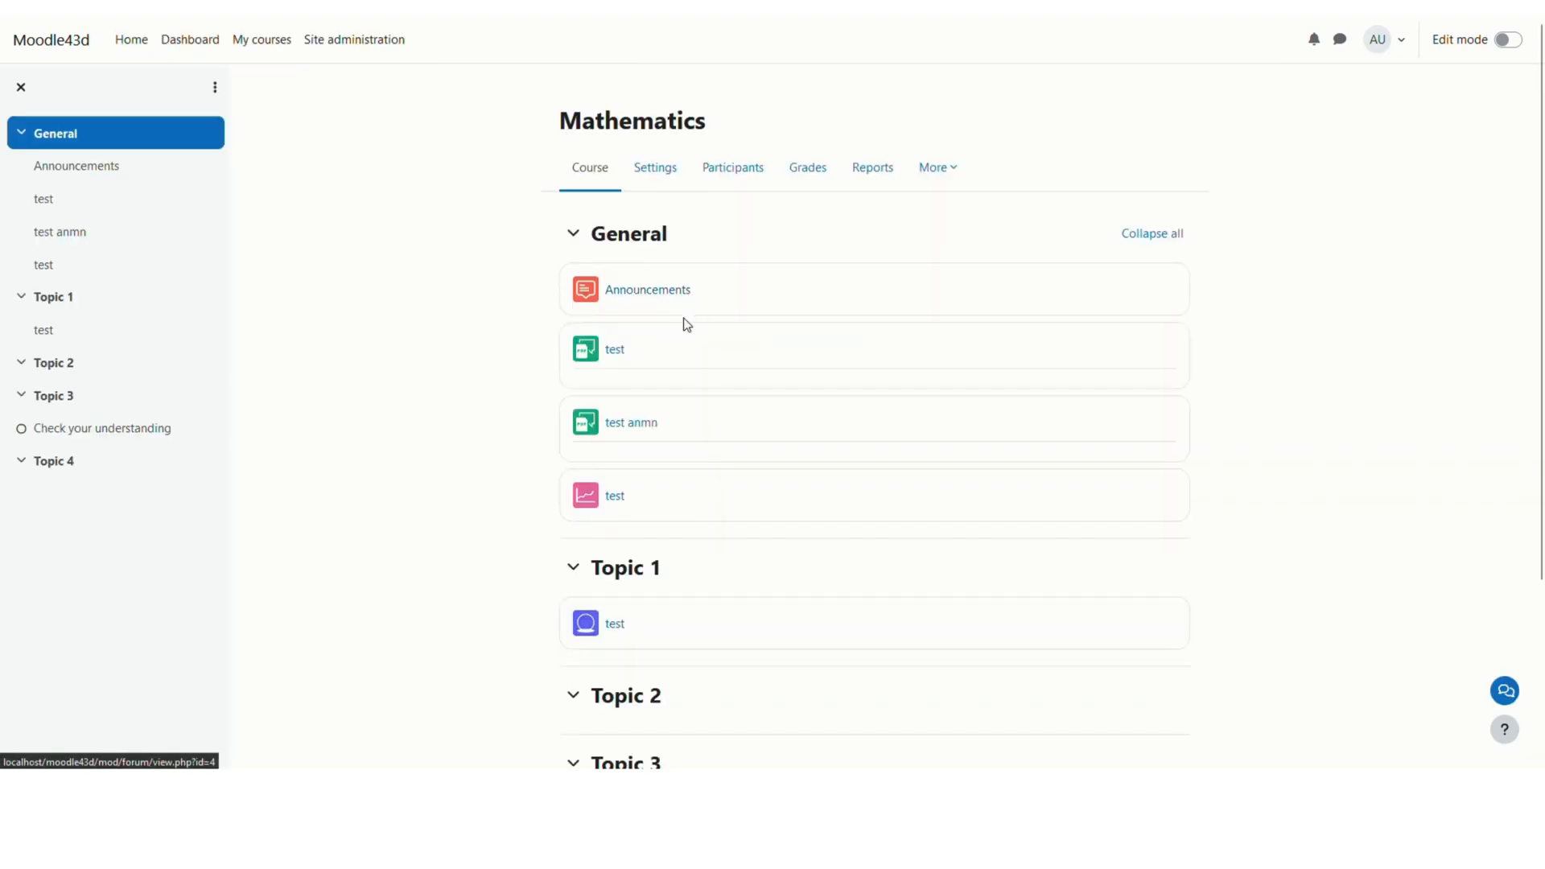
click(721, 177)
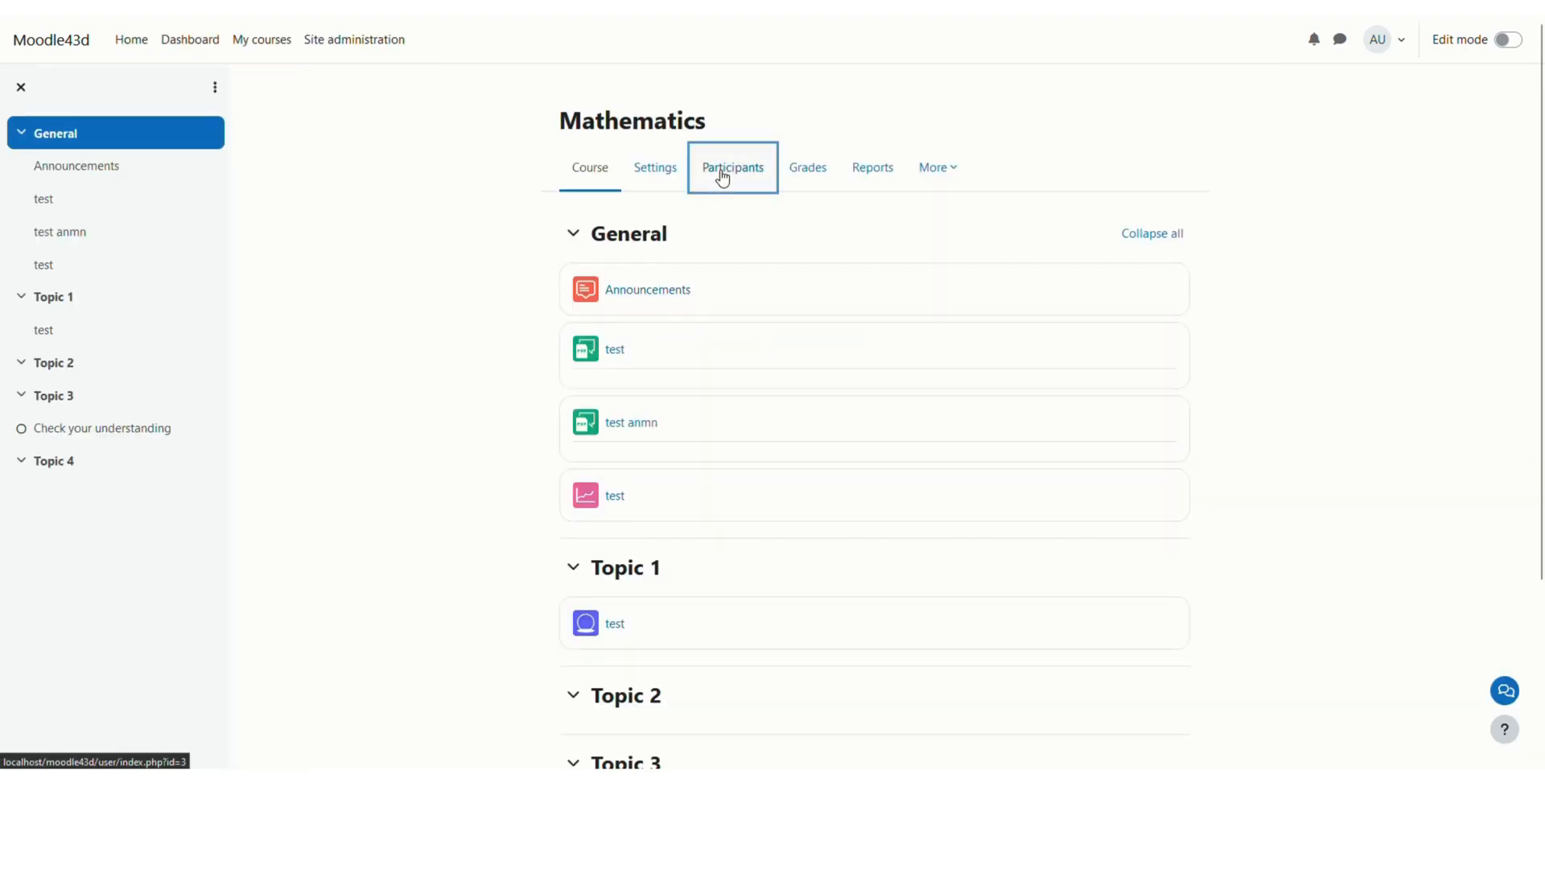
scroll(572, 367, down, 1)
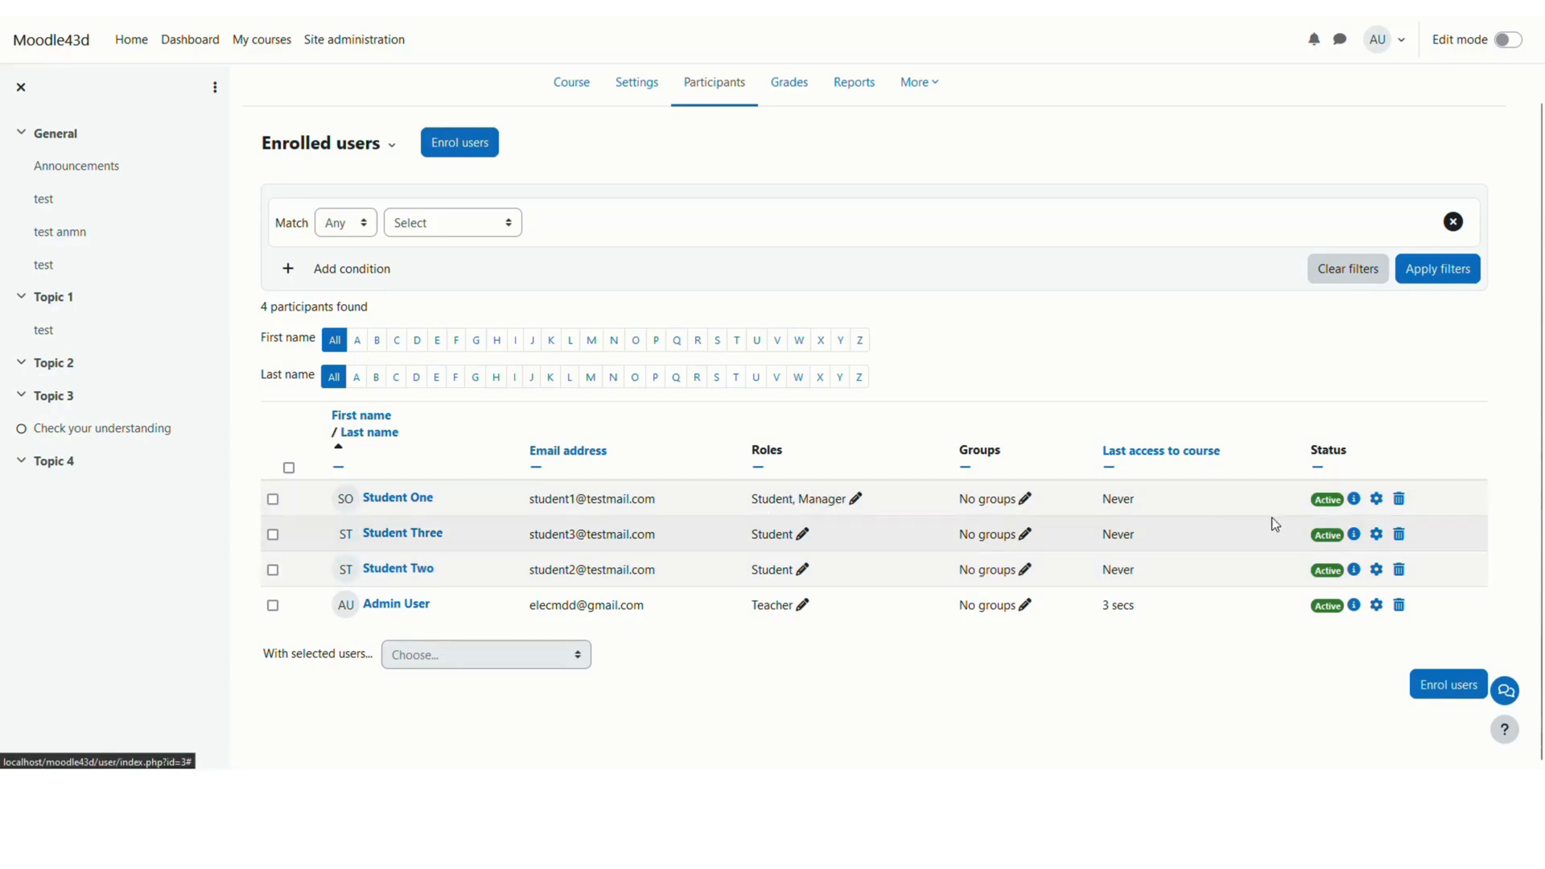
click(1356, 500)
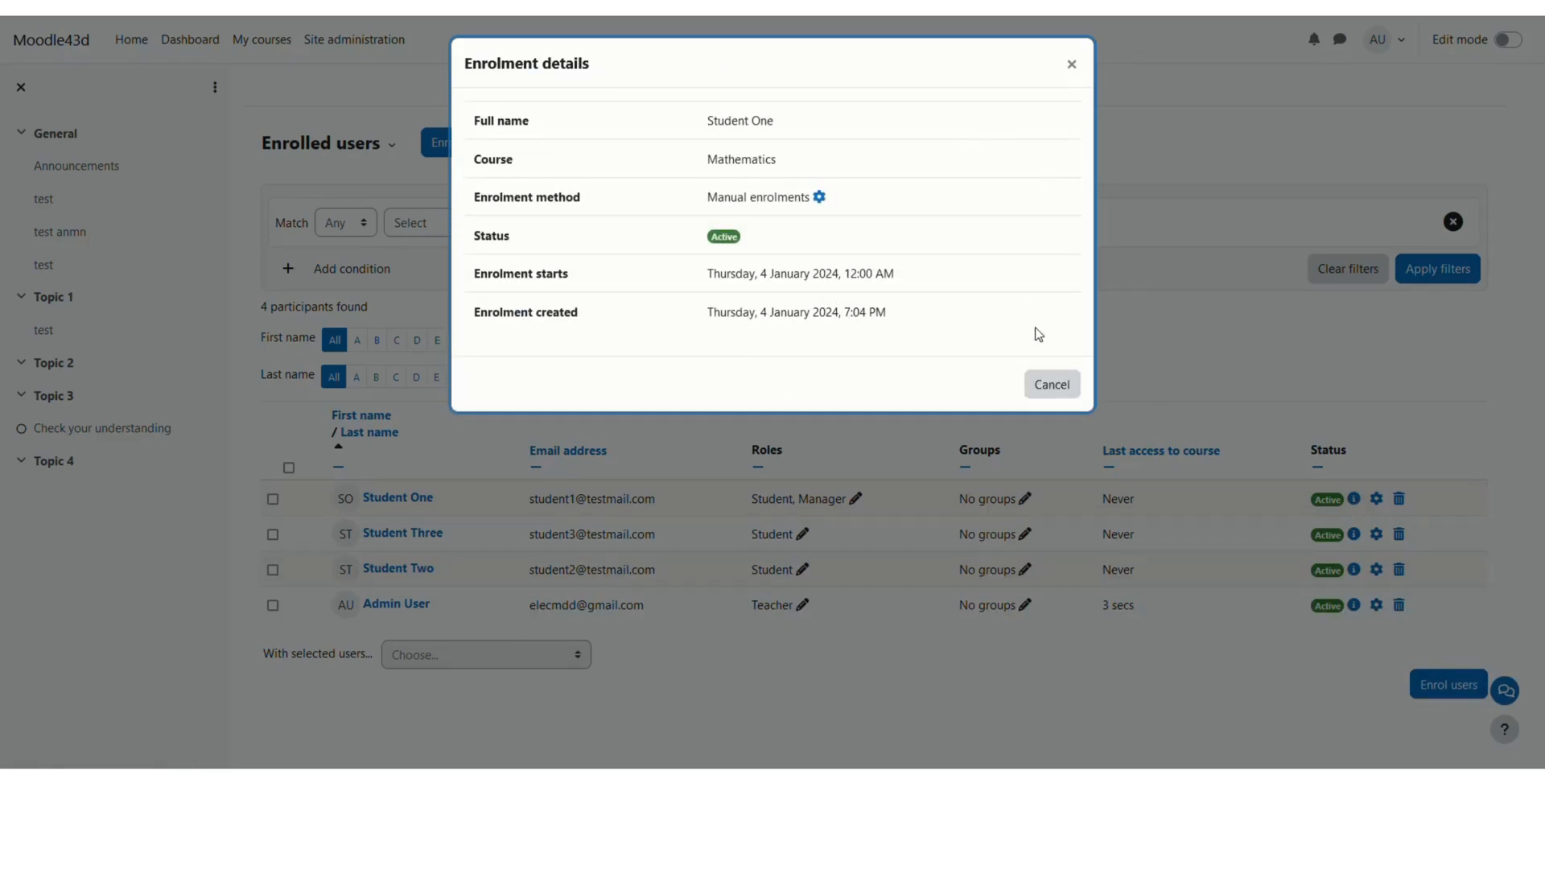
click(1050, 386)
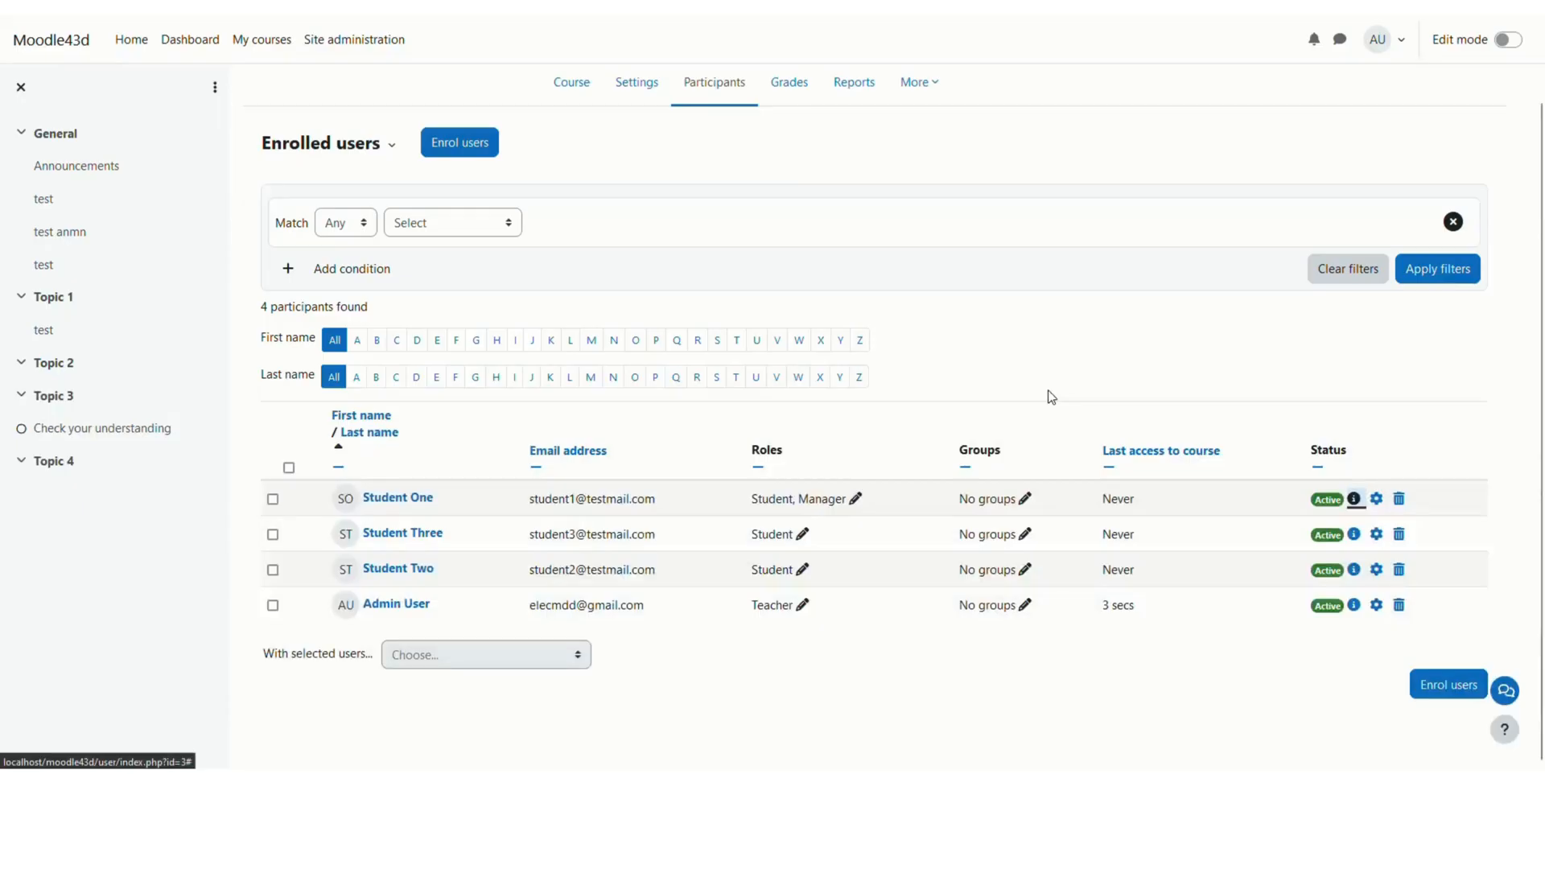